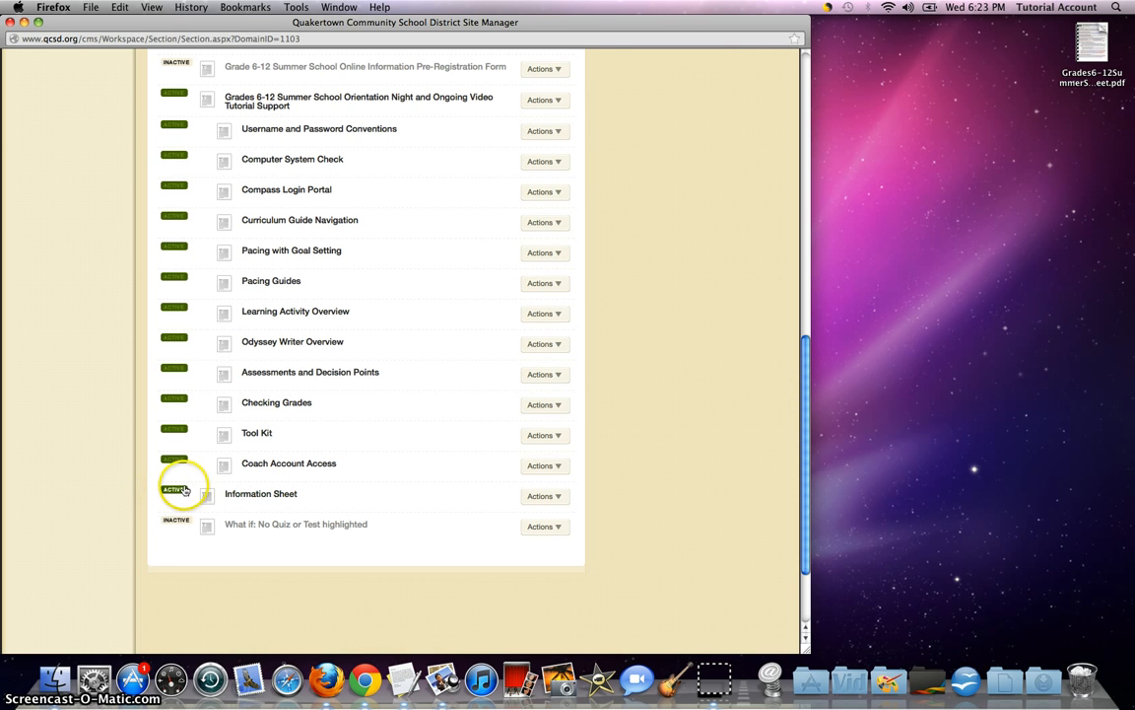
- Set the Information Sheet page to inactive and reload the public Summer School page to check its navigation list
{"action": "key", "text": "super+grave"}
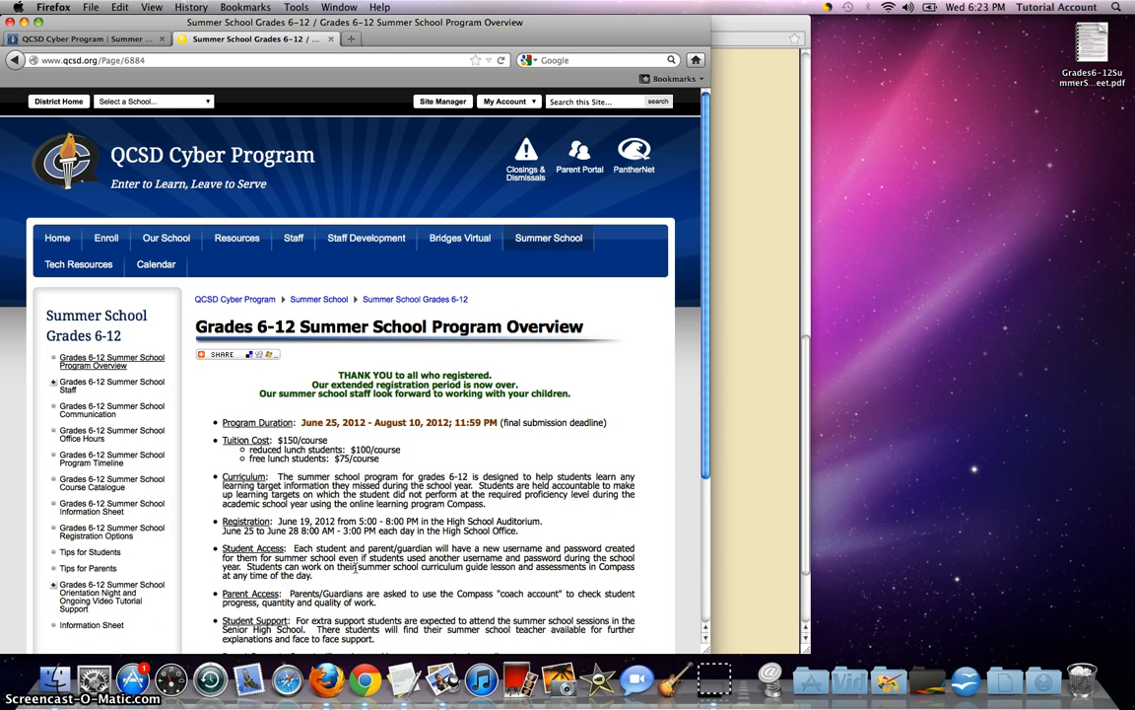
{"action": "key", "text": "super+grave"}
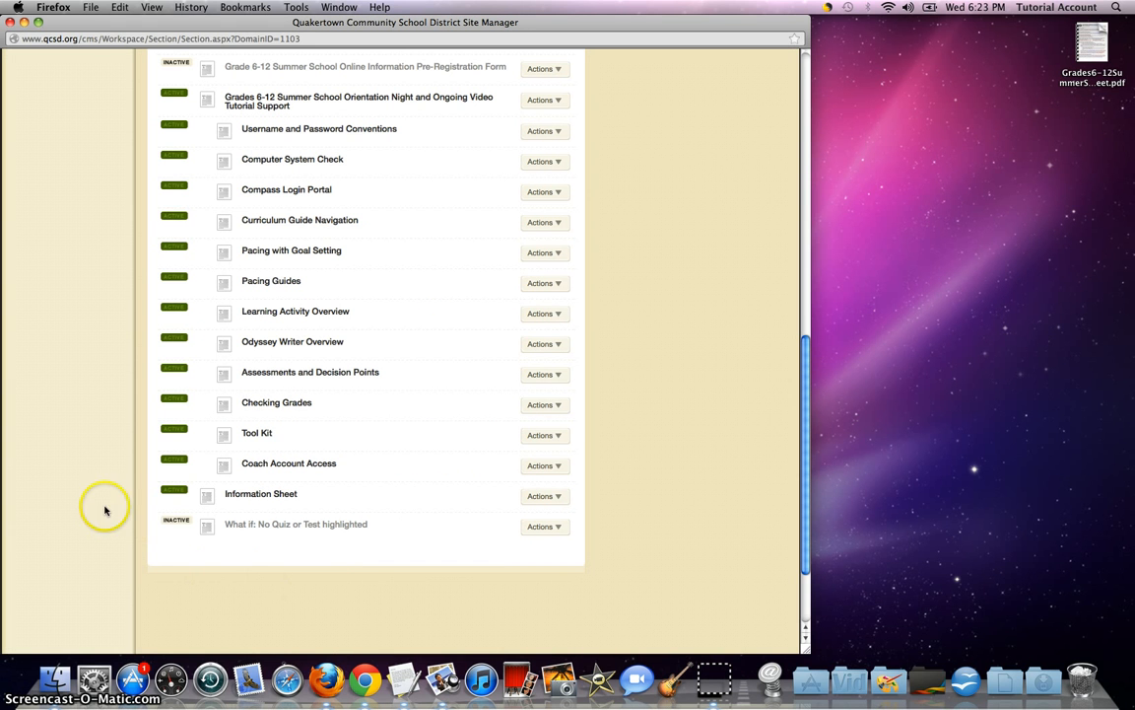
{"action": "left_click", "coordinate": [170, 491]}
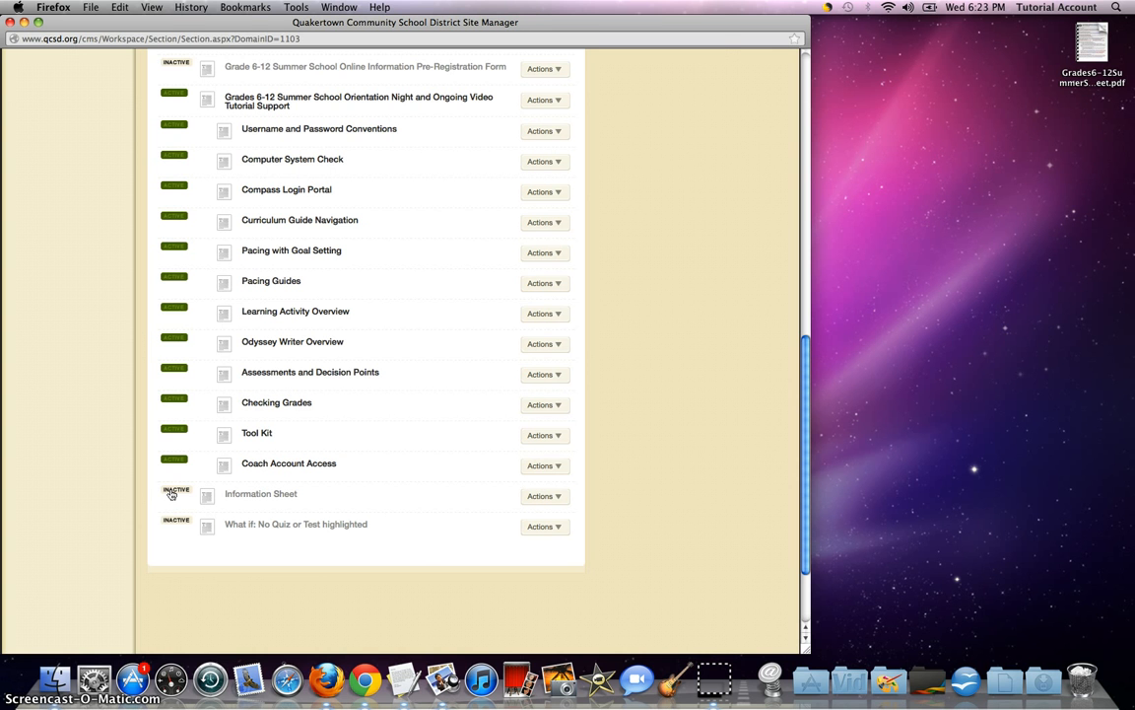
{"action": "key", "text": "super+grave"}
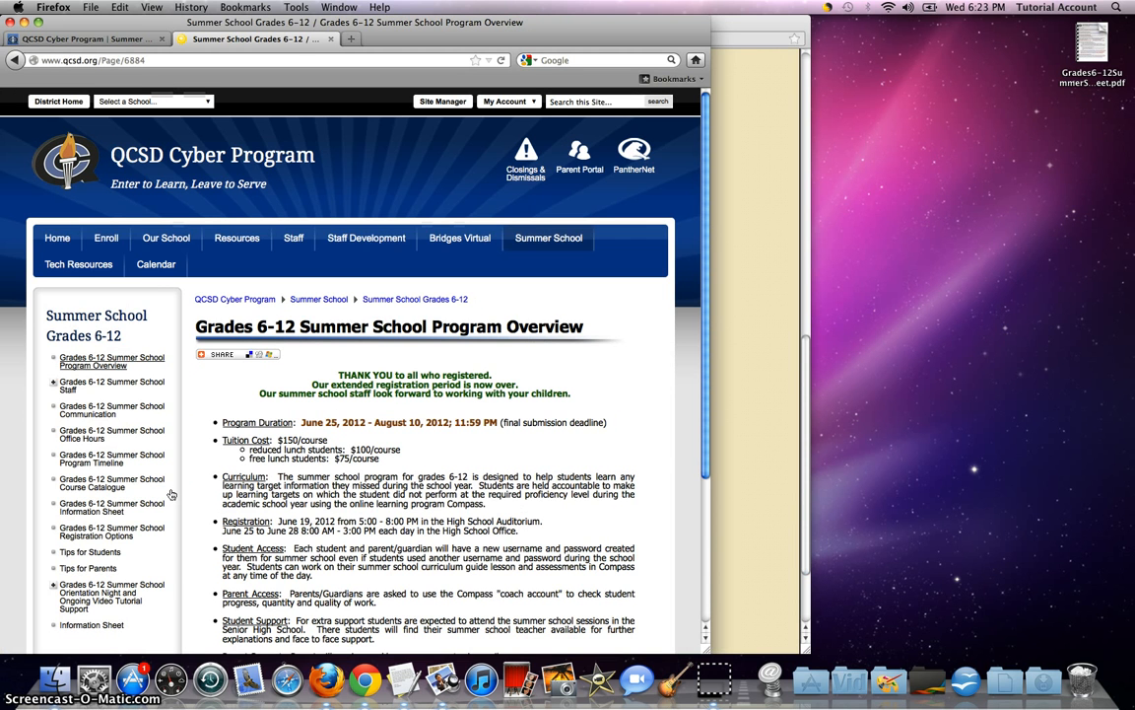
{"action": "key", "text": "super+r"}
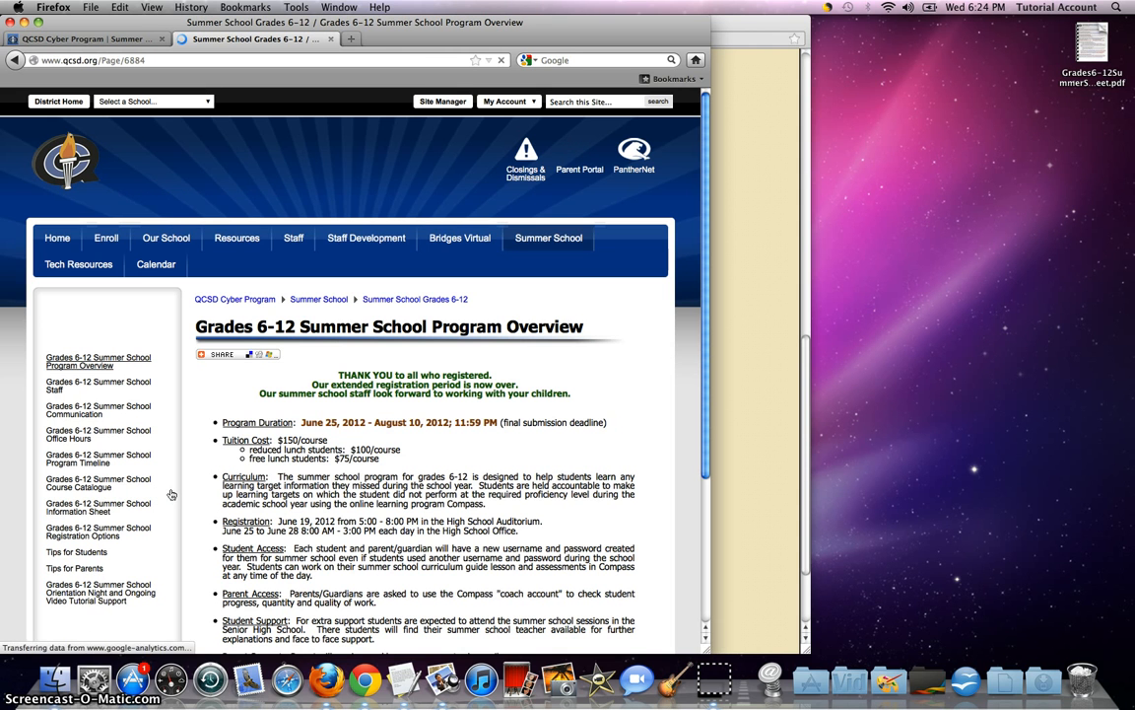
{"action": "left_click", "coordinate": [118, 610]}
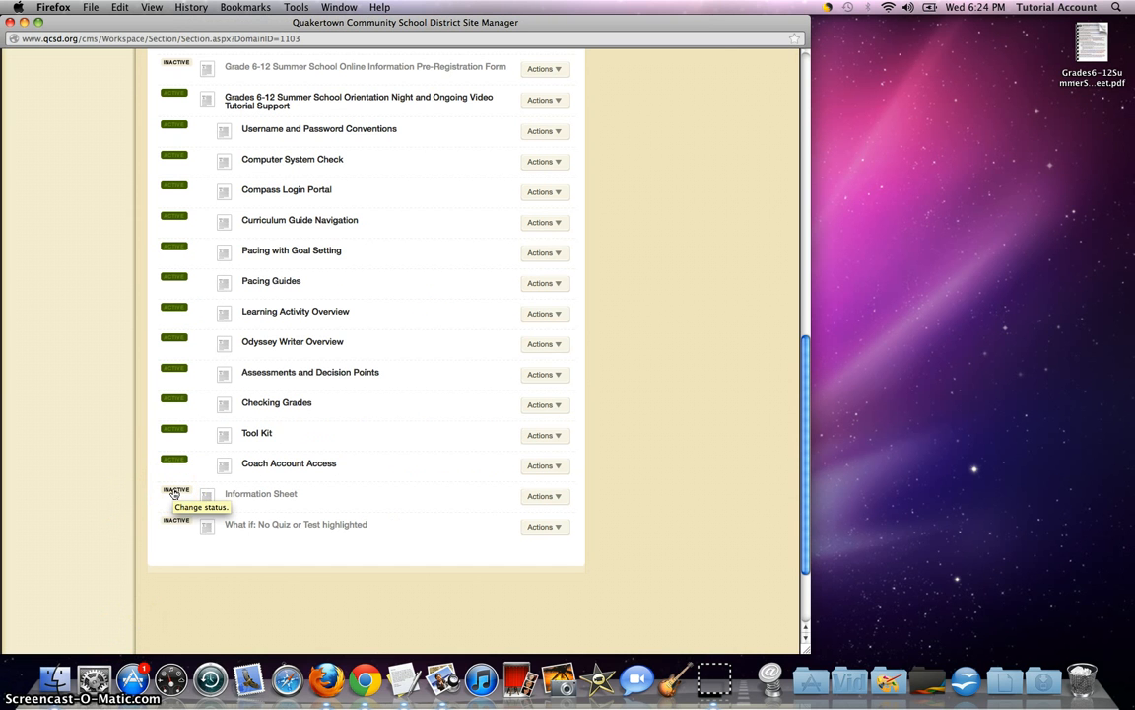
- Set the Information Sheet page back to active and reload the public Summer School page
{"action": "left_click", "coordinate": [174, 492]}
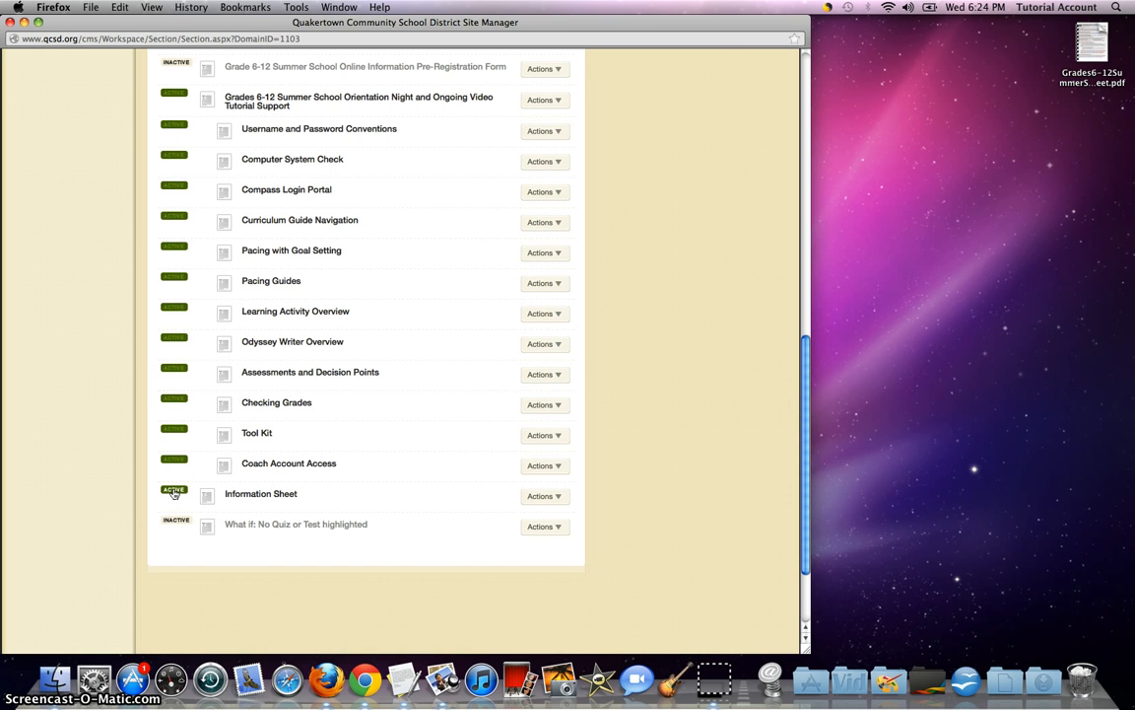
{"action": "key", "text": "super+grave"}
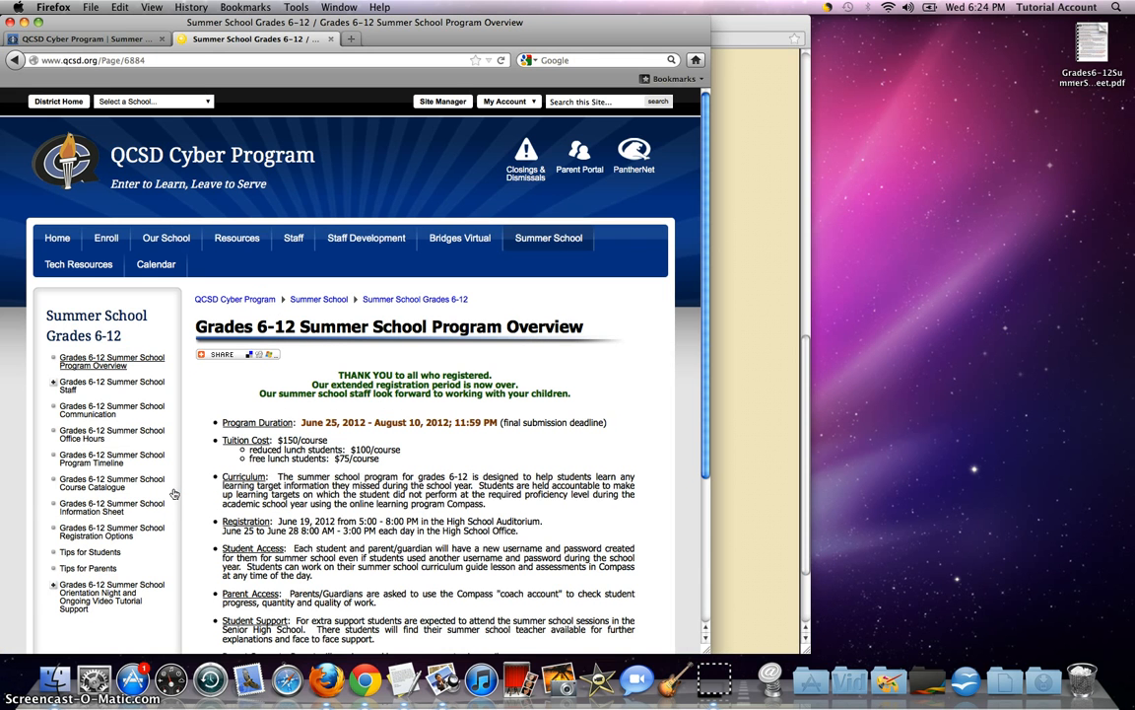
{"action": "key", "text": "super+r"}
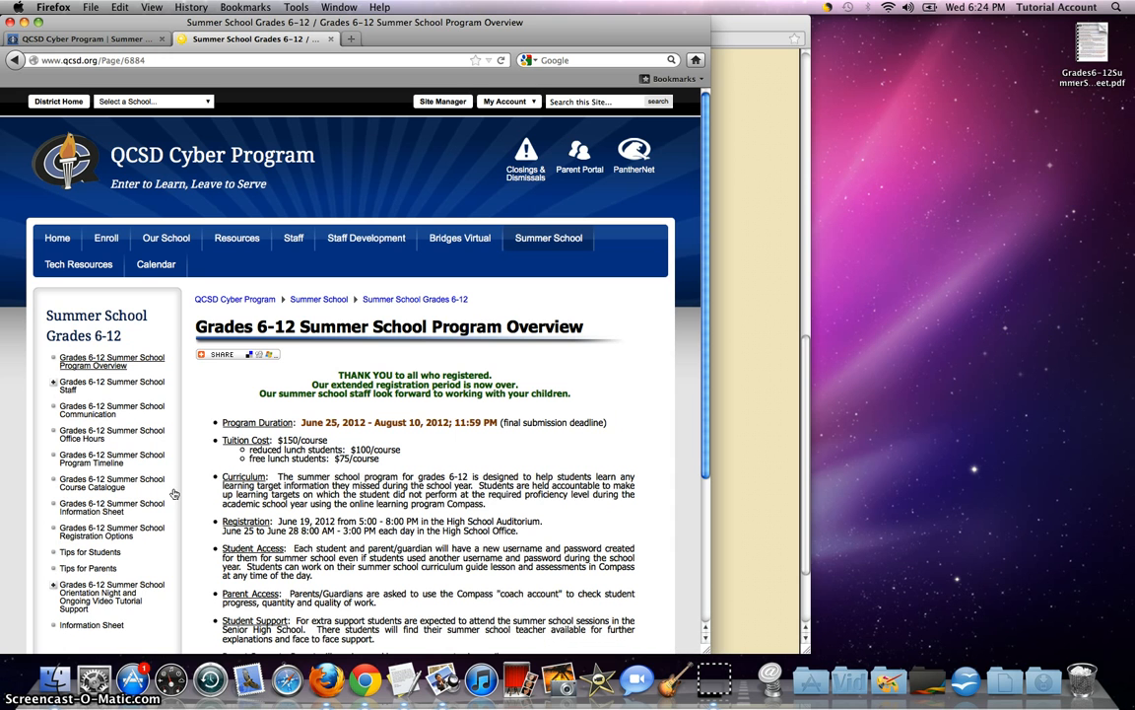
{"action": "left_click", "coordinate": [81, 626]}
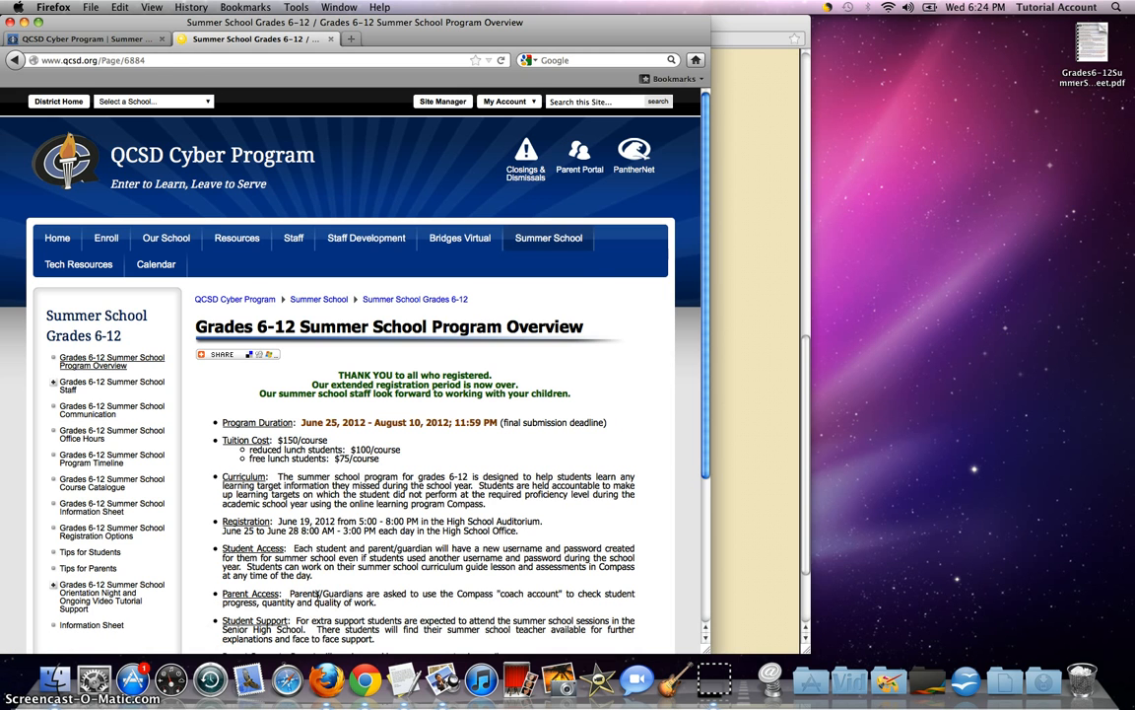
- Open the Summer School Staff page and the Orientation Night page on the public site to examine how their subpages are nested
{"action": "key", "text": "super+grave"}
{"action": "left_click", "coordinate": [678, 503]}
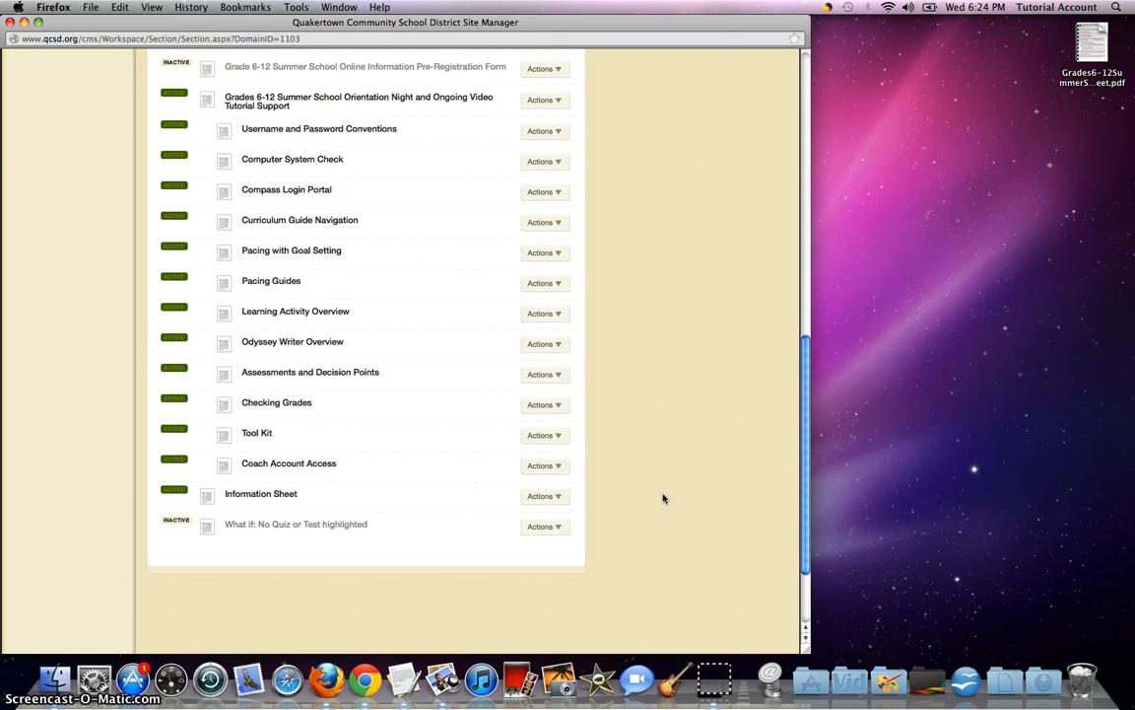
{"action": "key", "text": "super+grave"}
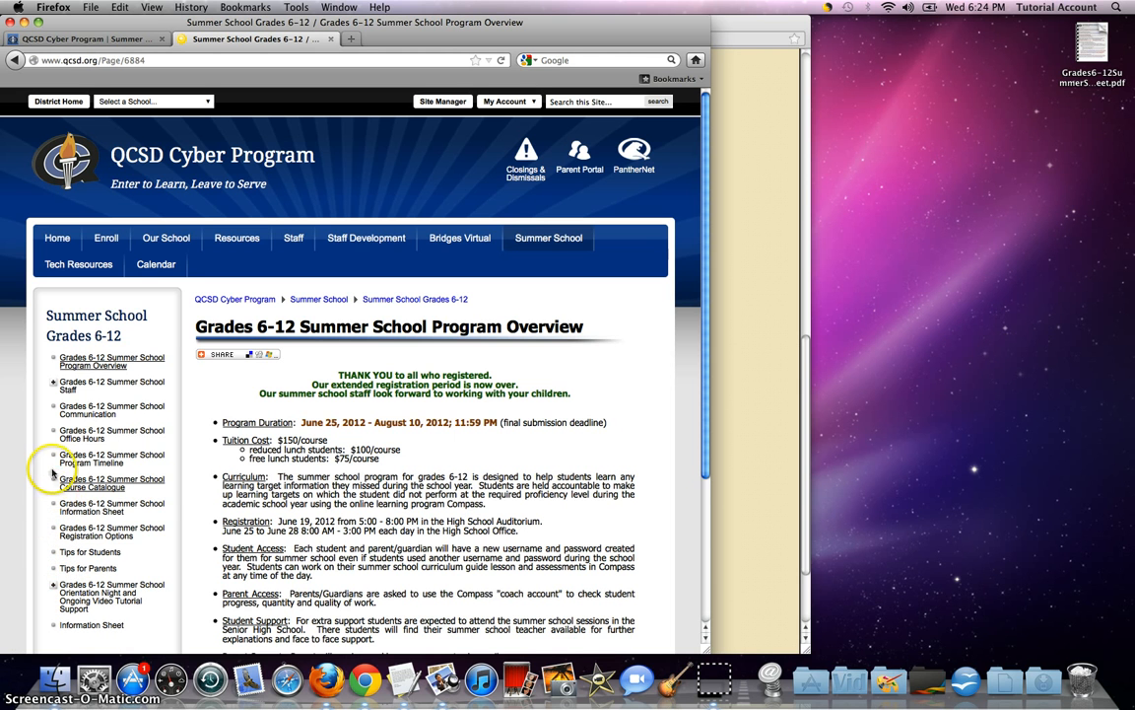
{"action": "left_click", "coordinate": [69, 386]}
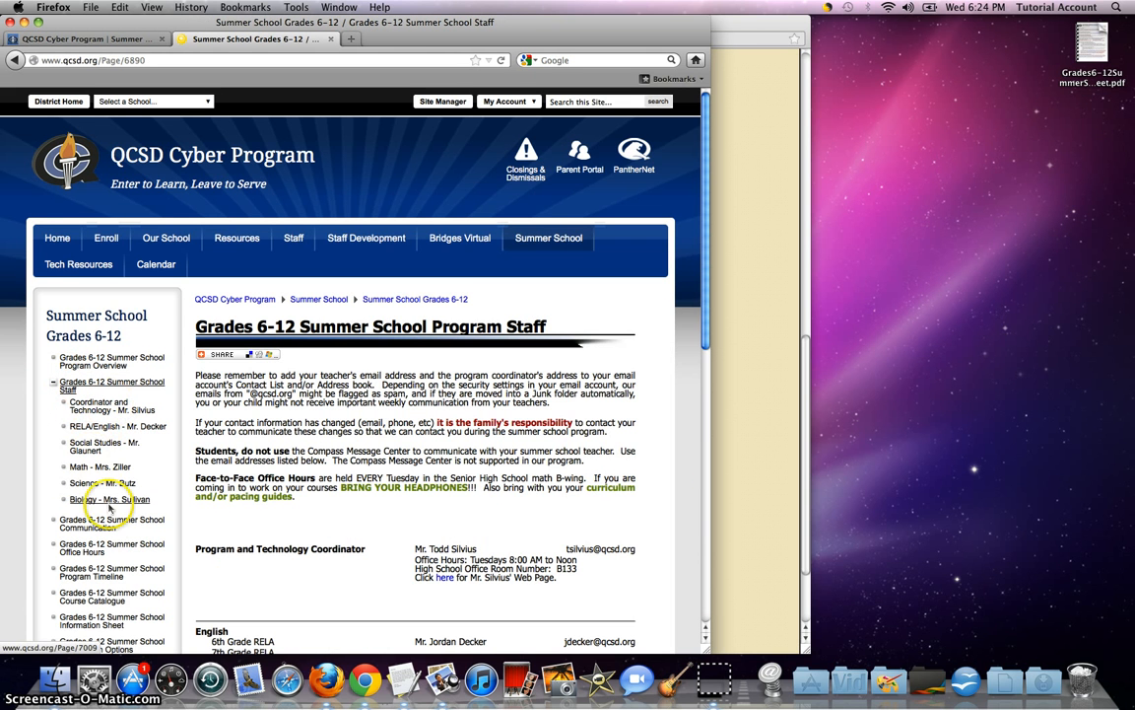
{"action": "scroll", "coordinate": [18, 499], "scroll_direction": "down", "scroll_amount": 1}
{"action": "scroll", "coordinate": [18, 500], "scroll_direction": "down", "scroll_amount": 8}
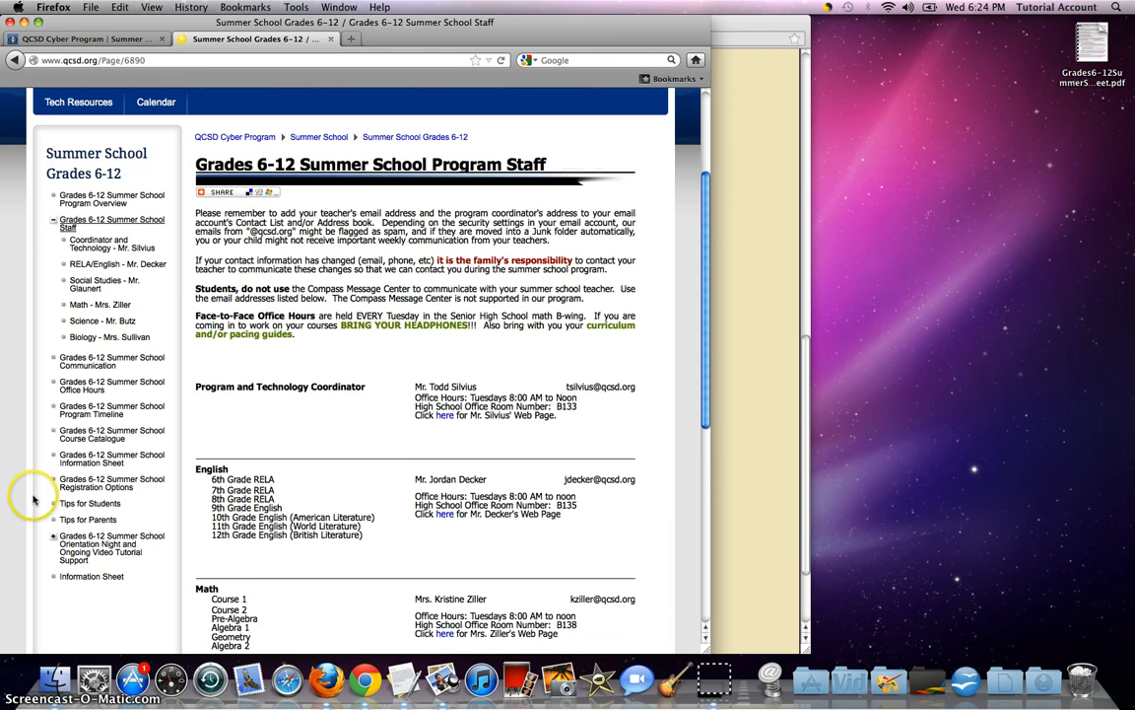
{"action": "left_click", "coordinate": [98, 421]}
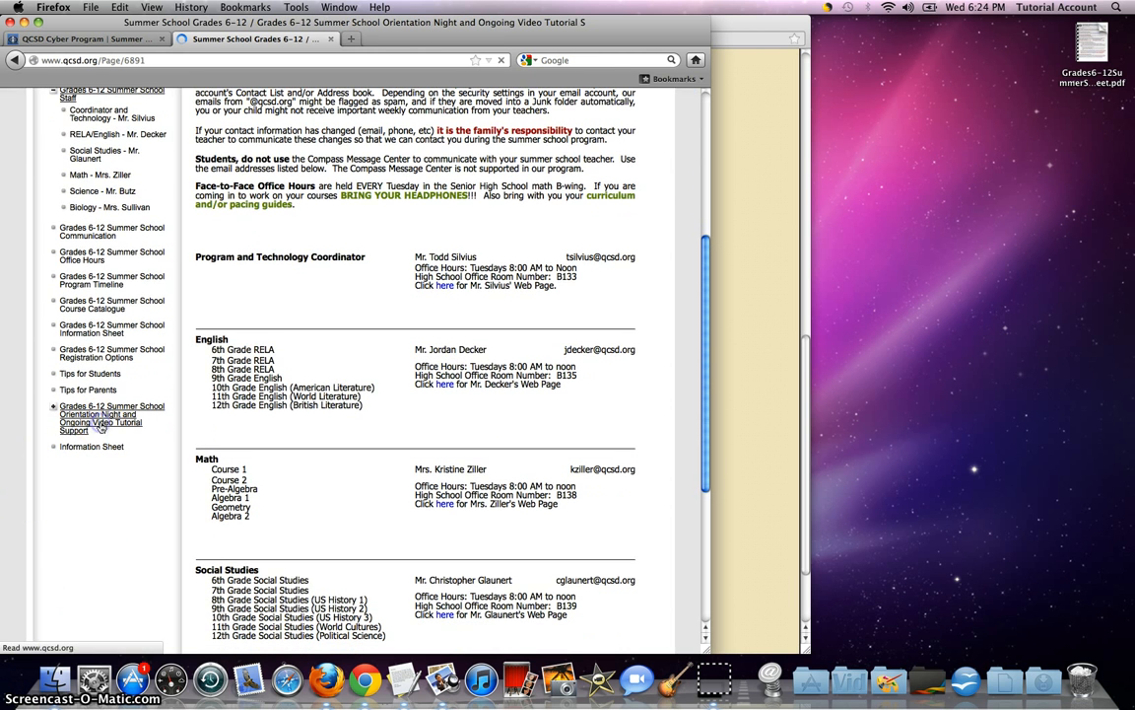
{"action": "scroll", "coordinate": [16, 507], "scroll_direction": "down", "scroll_amount": 10}
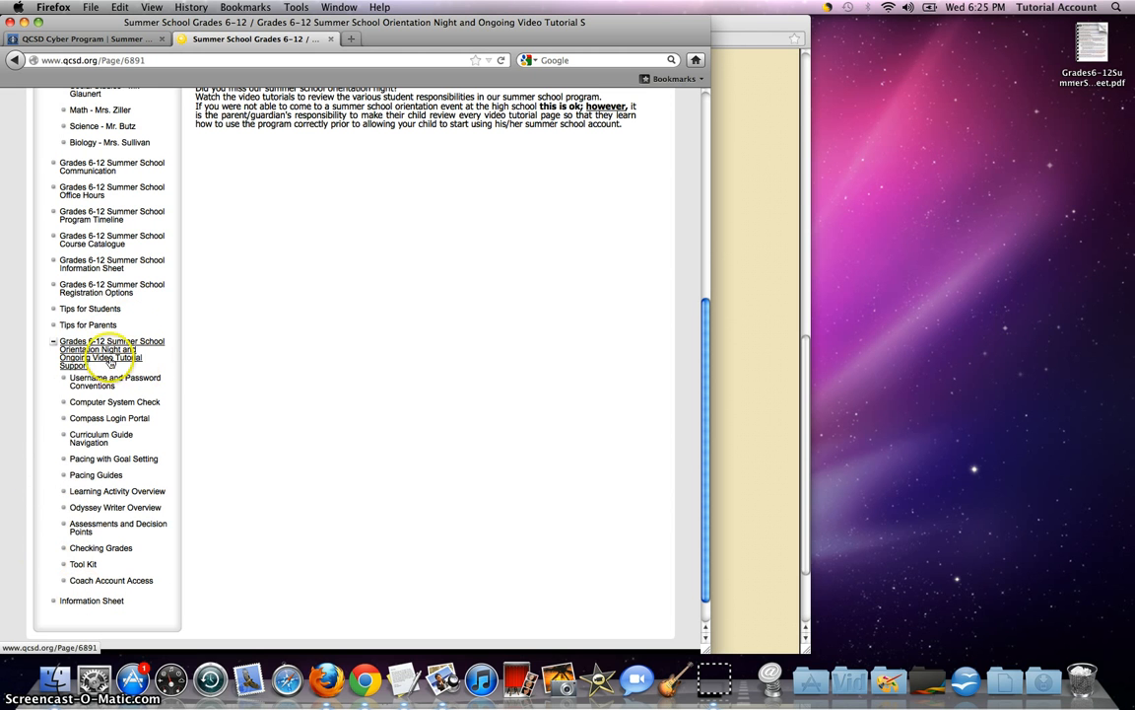
- Open the section's page organizer in Site Manager and examine the subpages nested under the Orientation Night and Ongoing Video Tutorial Support page
{"action": "key", "text": "super+grave"}
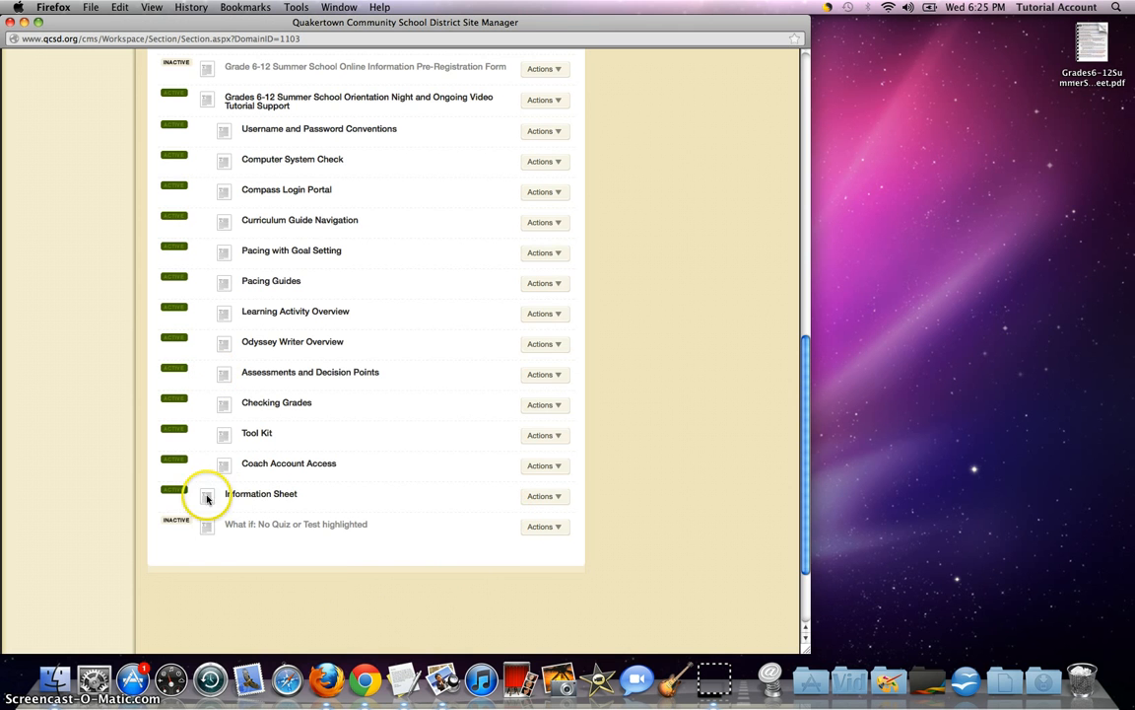
{"action": "scroll", "coordinate": [657, 426], "scroll_direction": "up", "scroll_amount": 15}
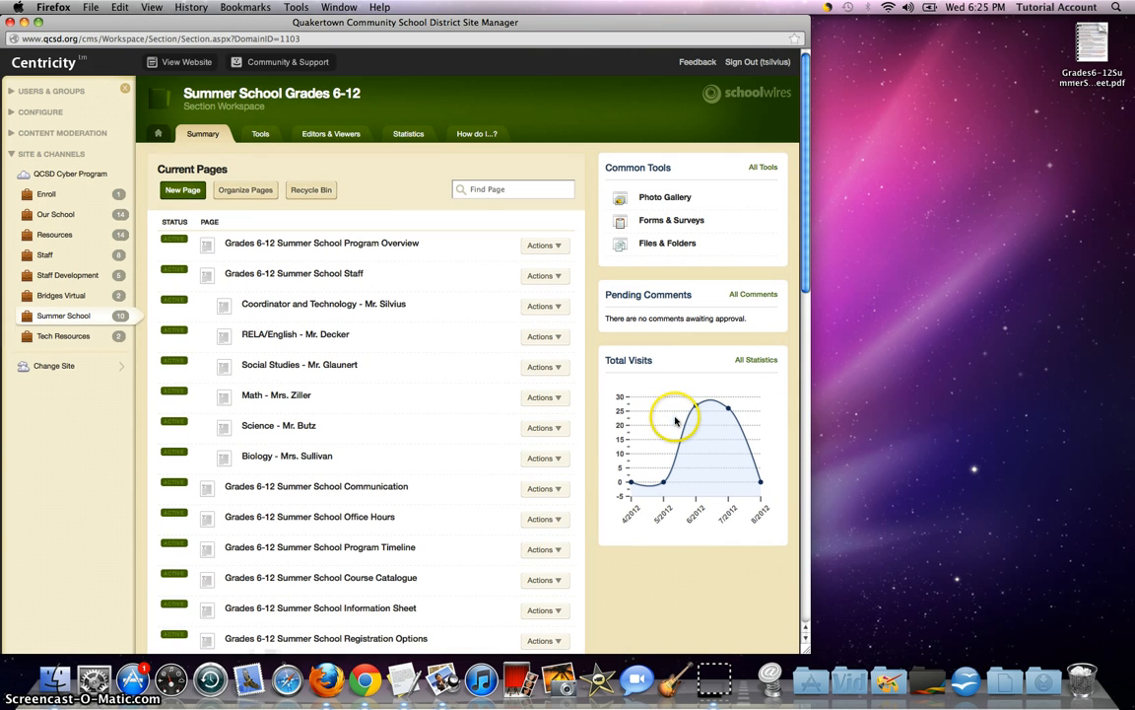
{"action": "left_click", "coordinate": [258, 194]}
{"action": "scroll", "coordinate": [439, 243], "scroll_direction": "down", "scroll_amount": 10}
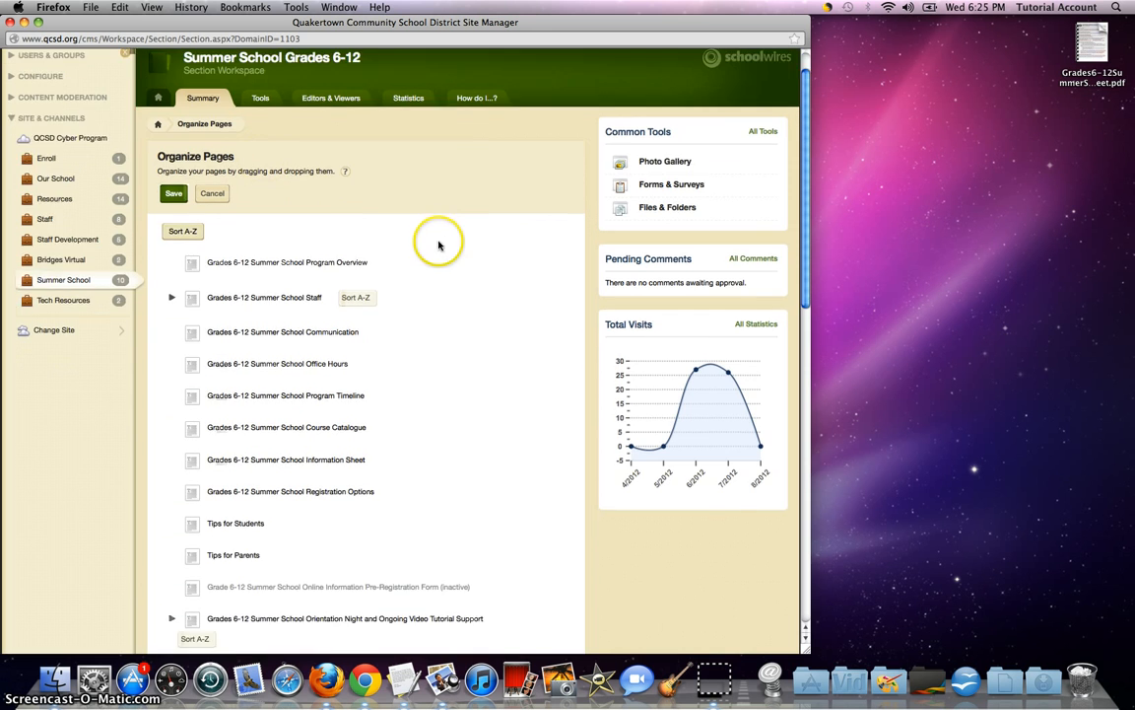
{"action": "scroll", "coordinate": [440, 249], "scroll_direction": "up", "scroll_amount": 3}
{"action": "scroll", "coordinate": [441, 247], "scroll_direction": "up", "scroll_amount": 3}
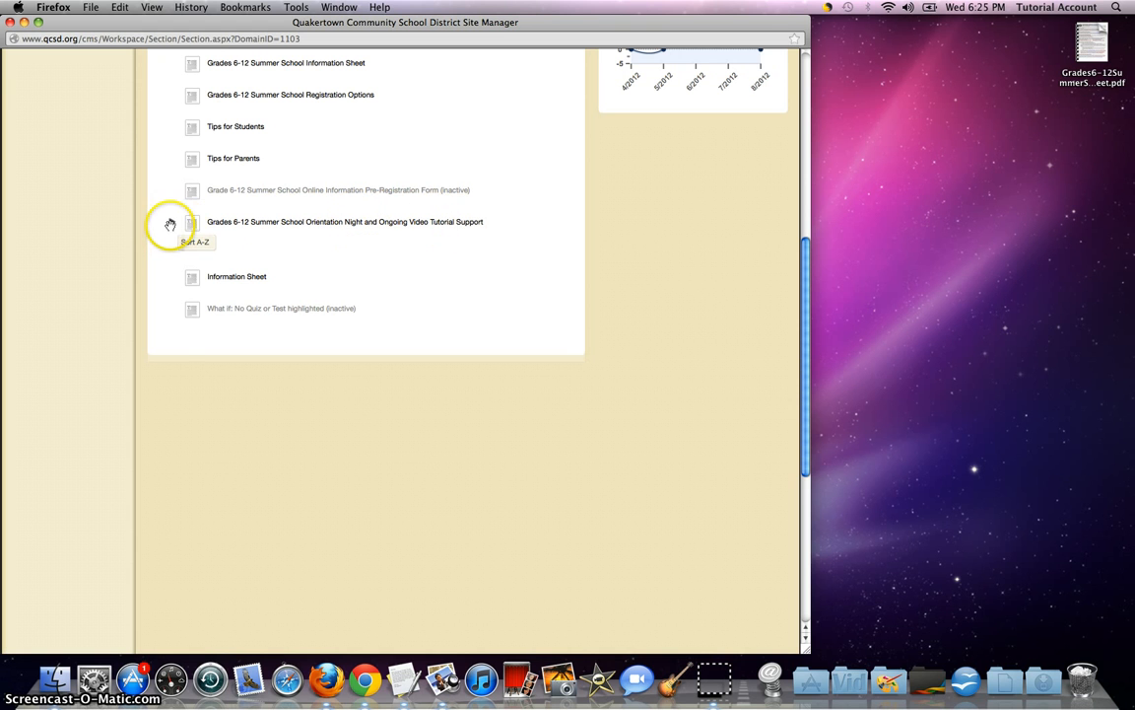
{"action": "left_click", "coordinate": [172, 224]}
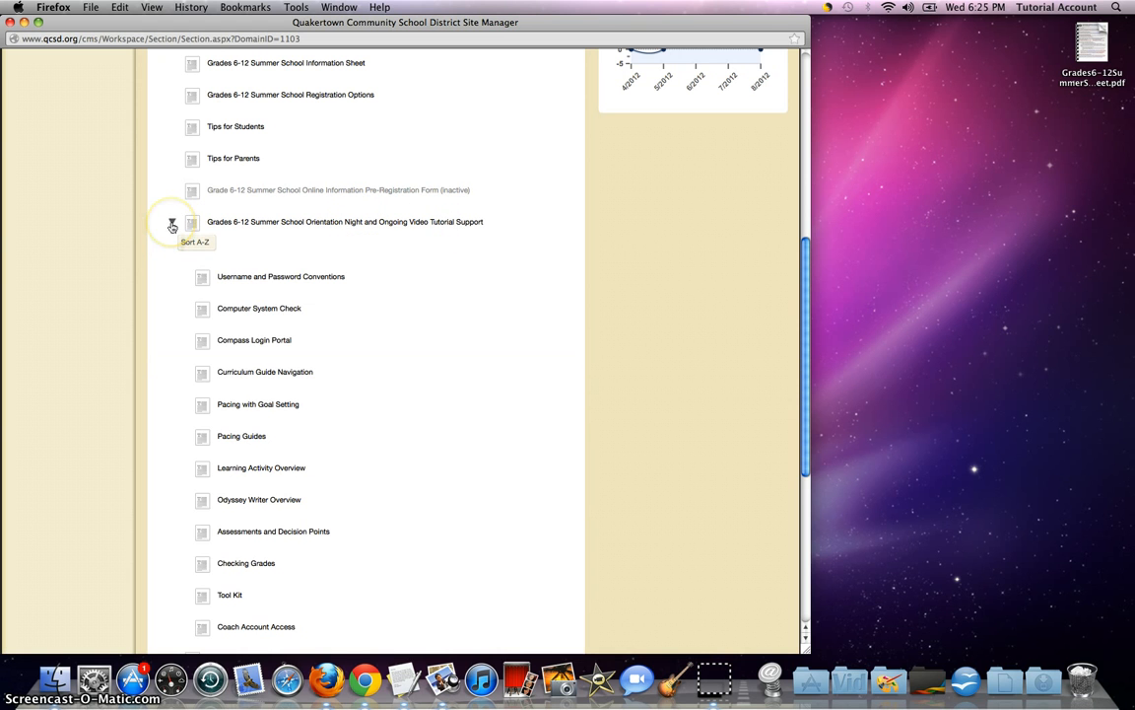
{"action": "left_click", "coordinate": [172, 224]}
{"action": "left_click", "coordinate": [172, 224]}
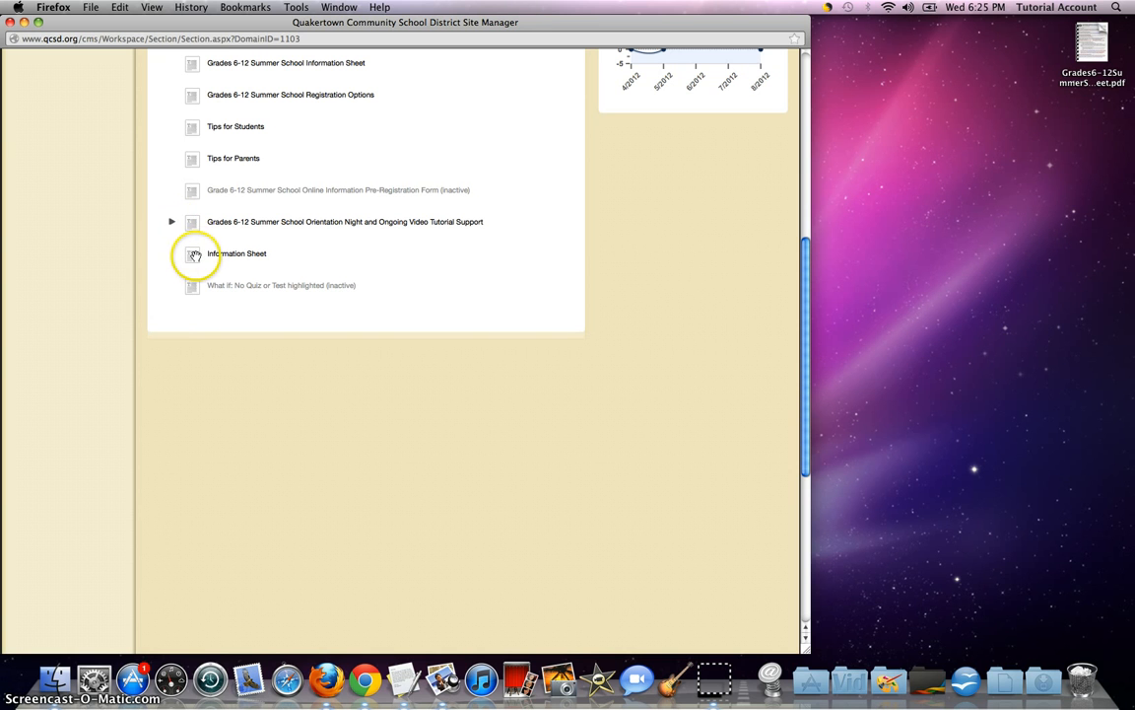
- Nest the Information Sheet page under the Orientation Night and Ongoing Video Tutorial Support page, save, and check the public navigation list
{"action": "left_click_drag", "start_coordinate": [195, 255], "coordinate": [195, 222]}
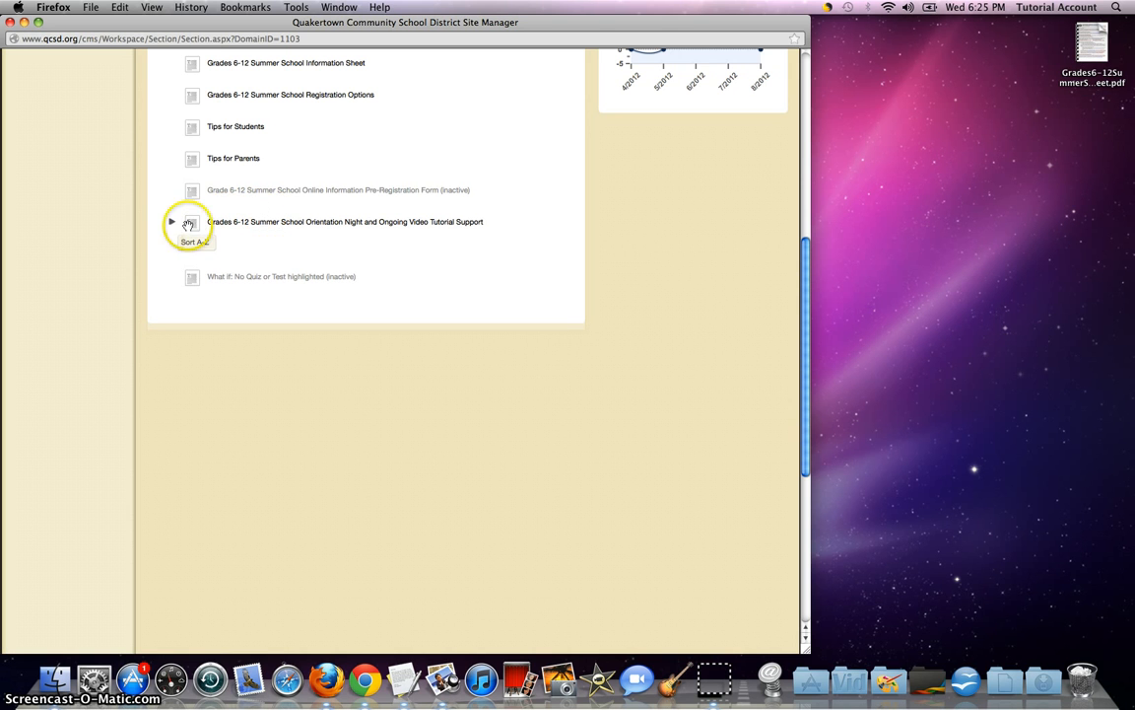
{"action": "left_click", "coordinate": [172, 223]}
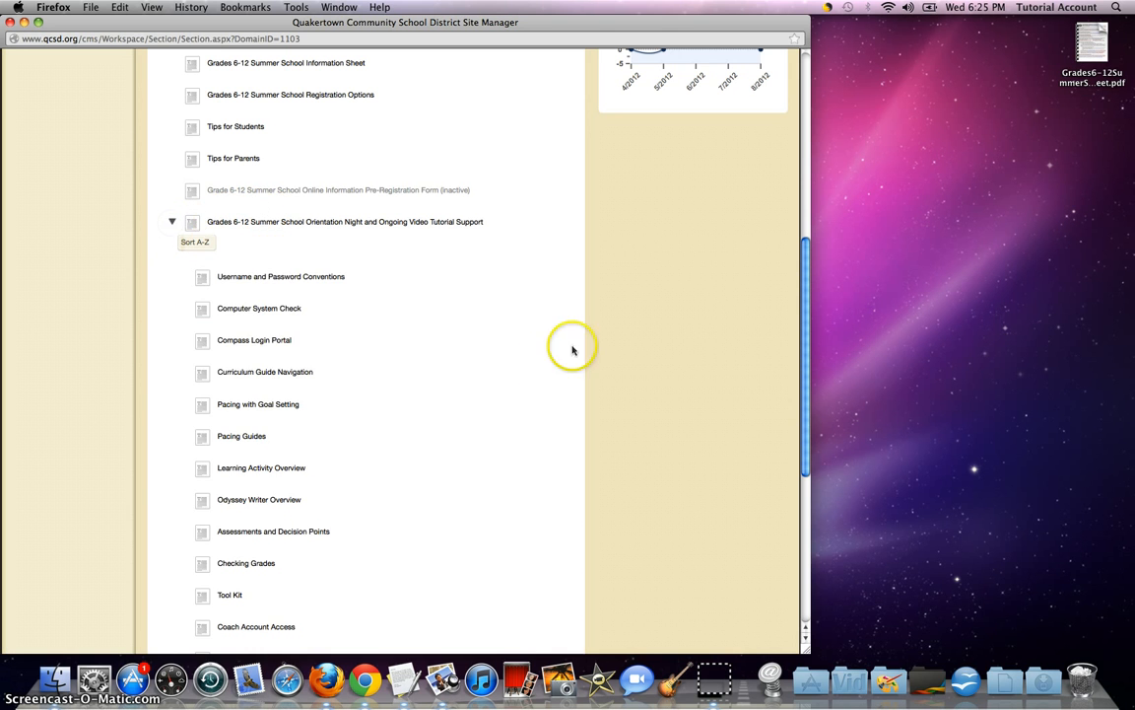
{"action": "scroll", "coordinate": [445, 439], "scroll_direction": "down", "scroll_amount": 2}
{"action": "scroll", "coordinate": [446, 440], "scroll_direction": "down", "scroll_amount": 1}
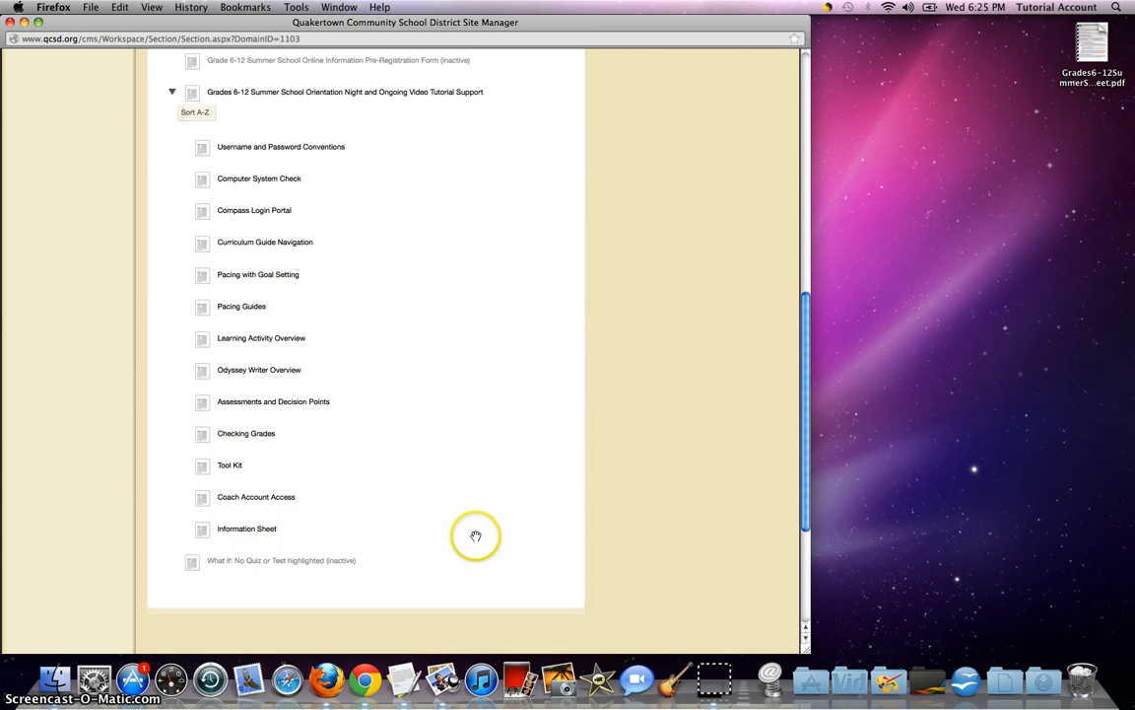
{"action": "scroll", "coordinate": [478, 535], "scroll_direction": "up", "scroll_amount": 12}
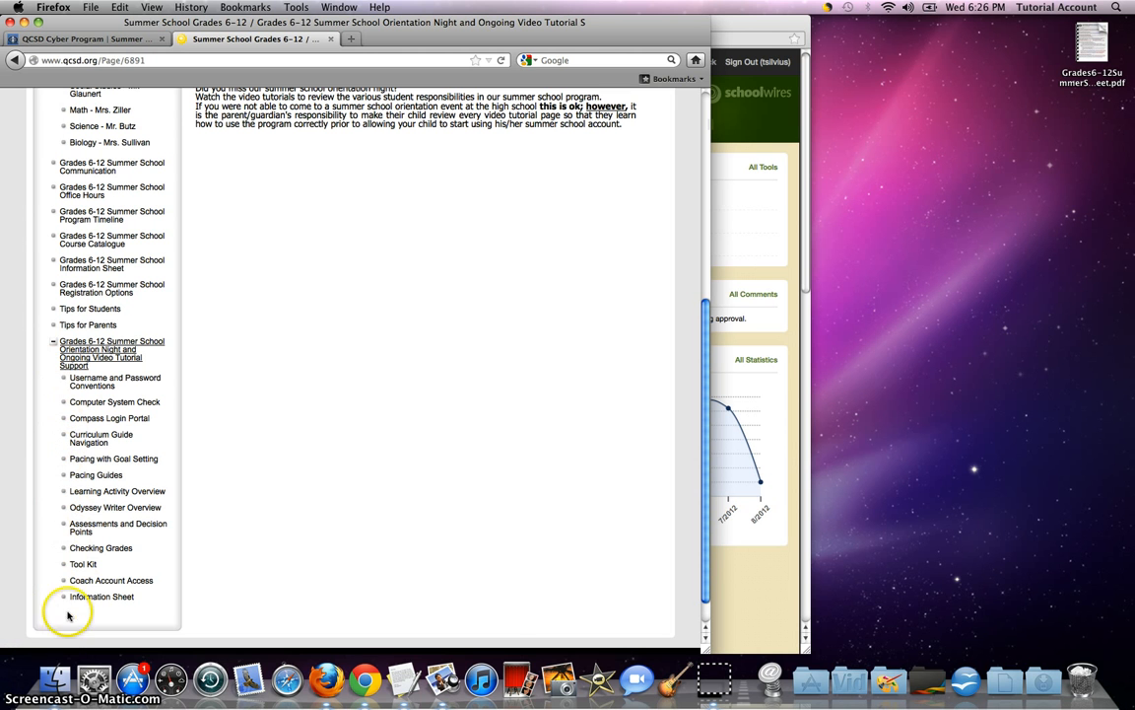
- Move the Information Sheet page out to the top level below the Orientation Night page, save, and collapse that page's subpage list on the public site
{"action": "key", "text": "super+grave"}
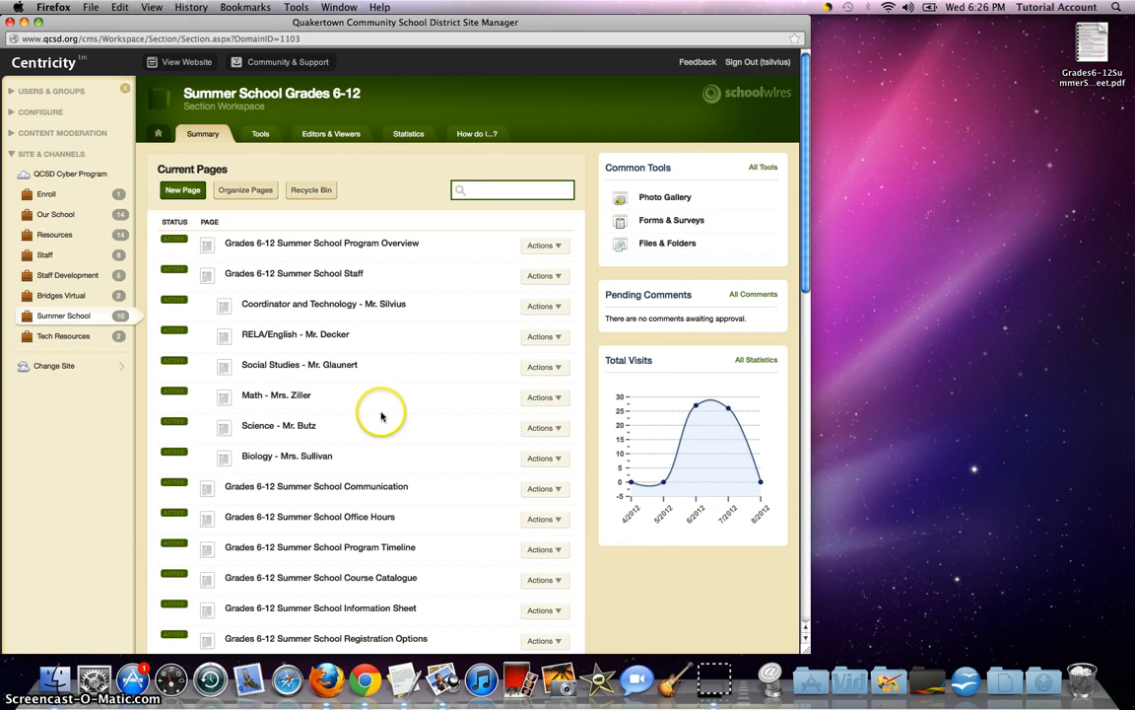
{"action": "left_click", "coordinate": [246, 191]}
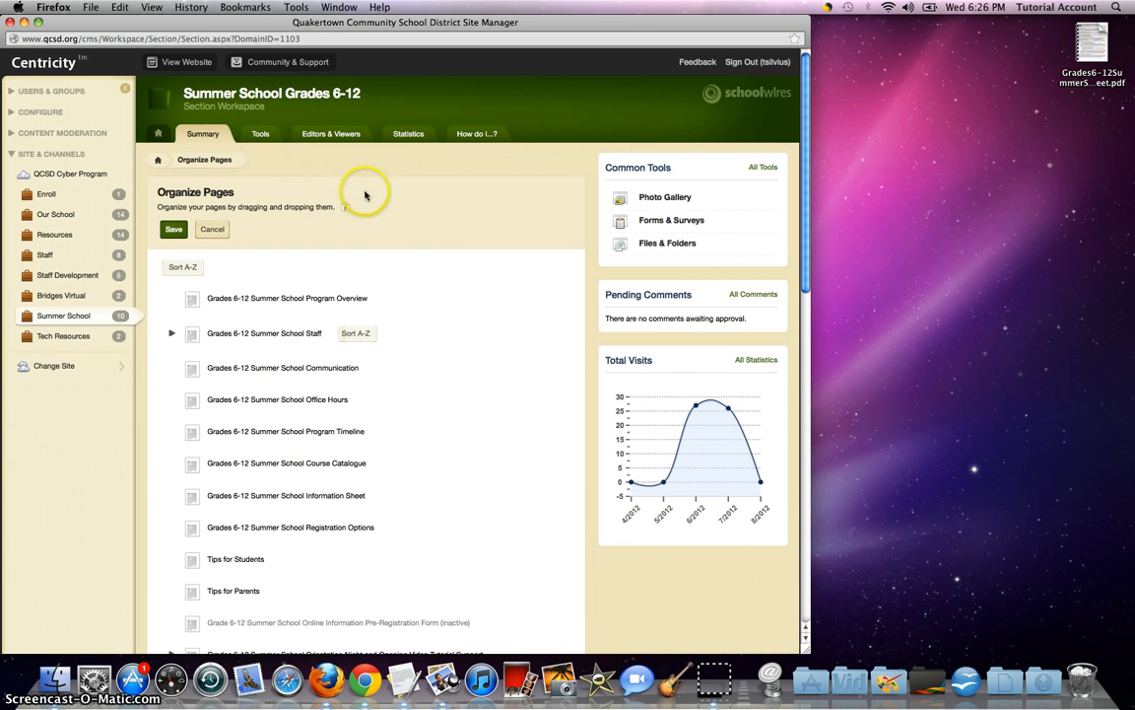
{"action": "scroll", "coordinate": [426, 426], "scroll_direction": "down", "scroll_amount": 5}
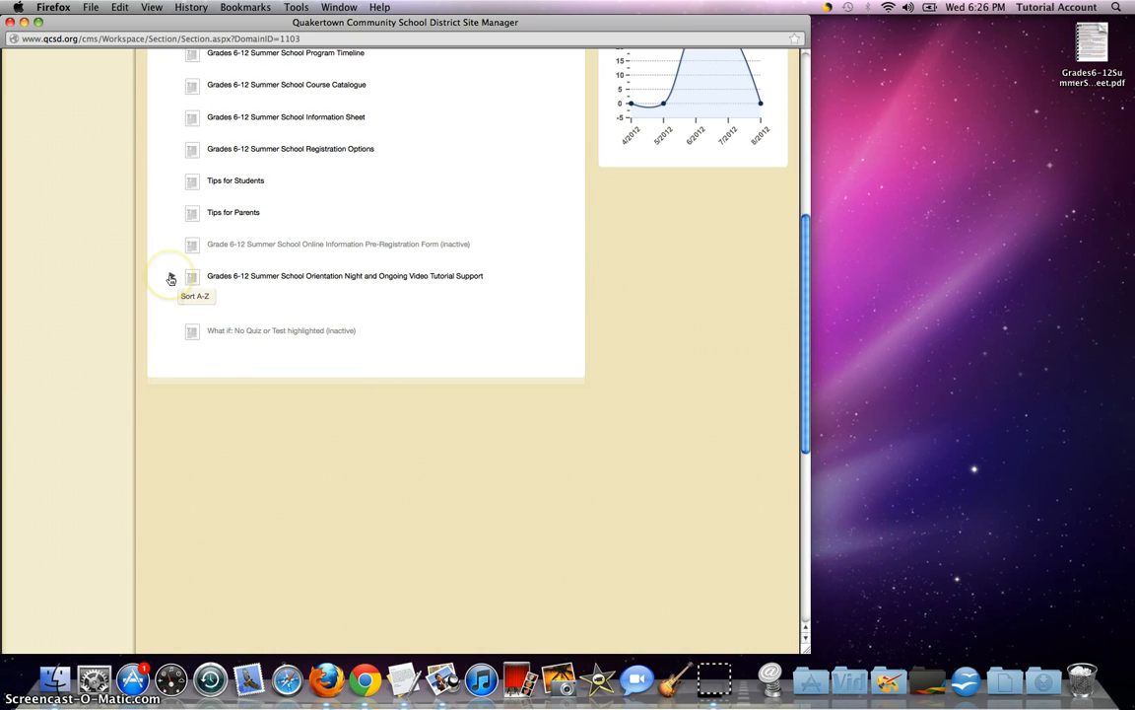
{"action": "scroll", "coordinate": [154, 340], "scroll_direction": "down", "scroll_amount": 5}
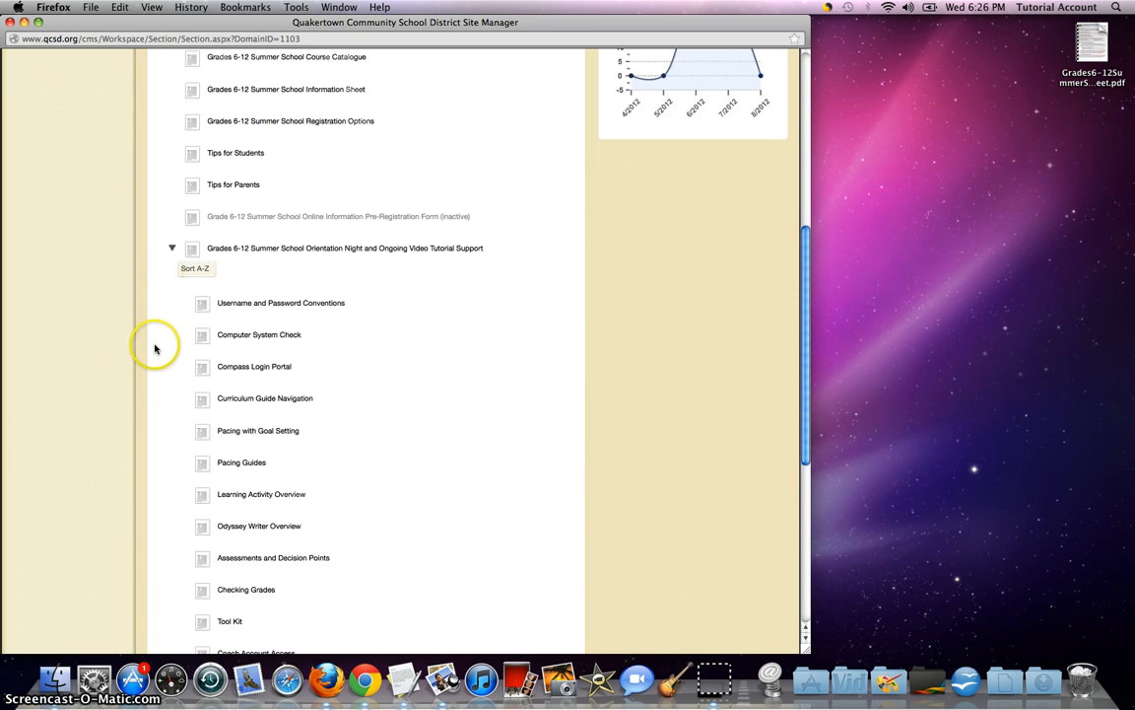
{"action": "left_click_drag", "start_coordinate": [241, 495], "coordinate": [188, 514]}
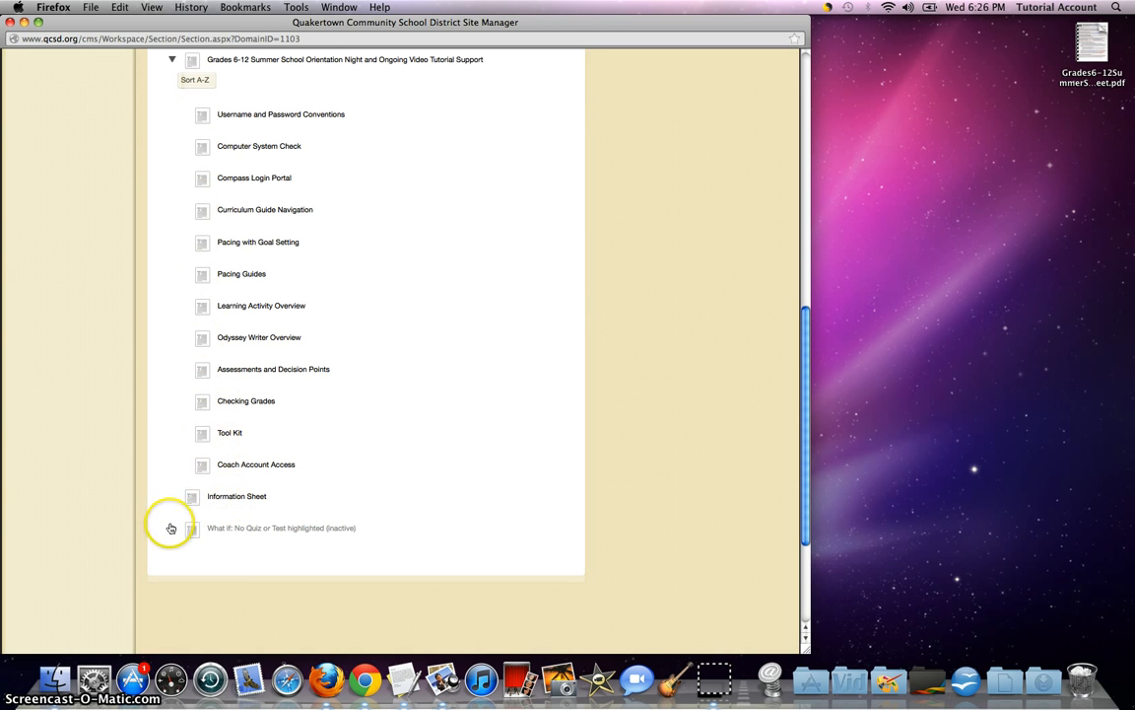
{"action": "scroll", "coordinate": [172, 471], "scroll_direction": "up", "scroll_amount": 1}
{"action": "scroll", "coordinate": [206, 439], "scroll_direction": "up", "scroll_amount": 10}
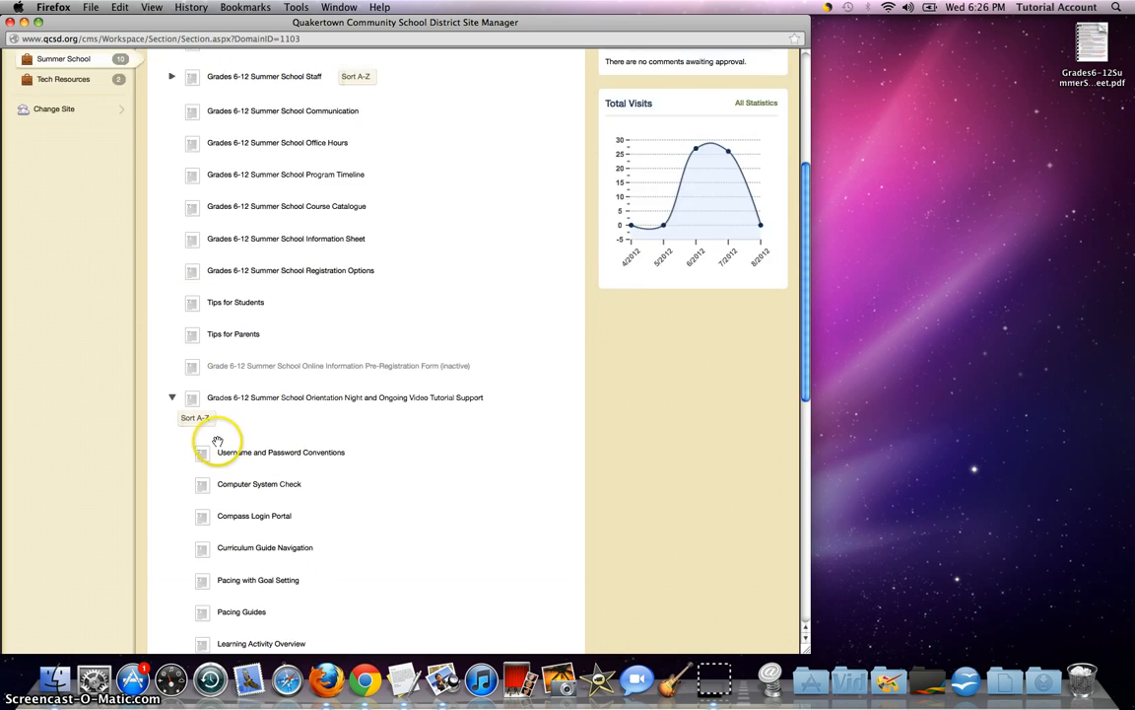
{"action": "left_click", "coordinate": [171, 228]}
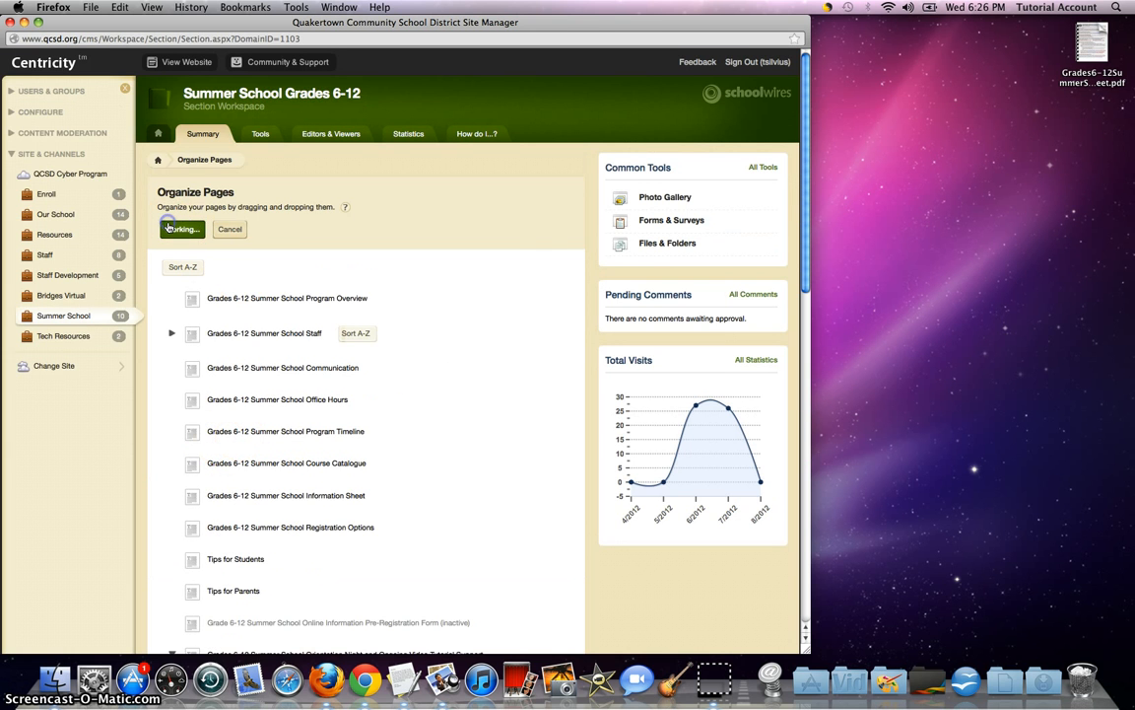
{"action": "key", "text": "super+grave"}
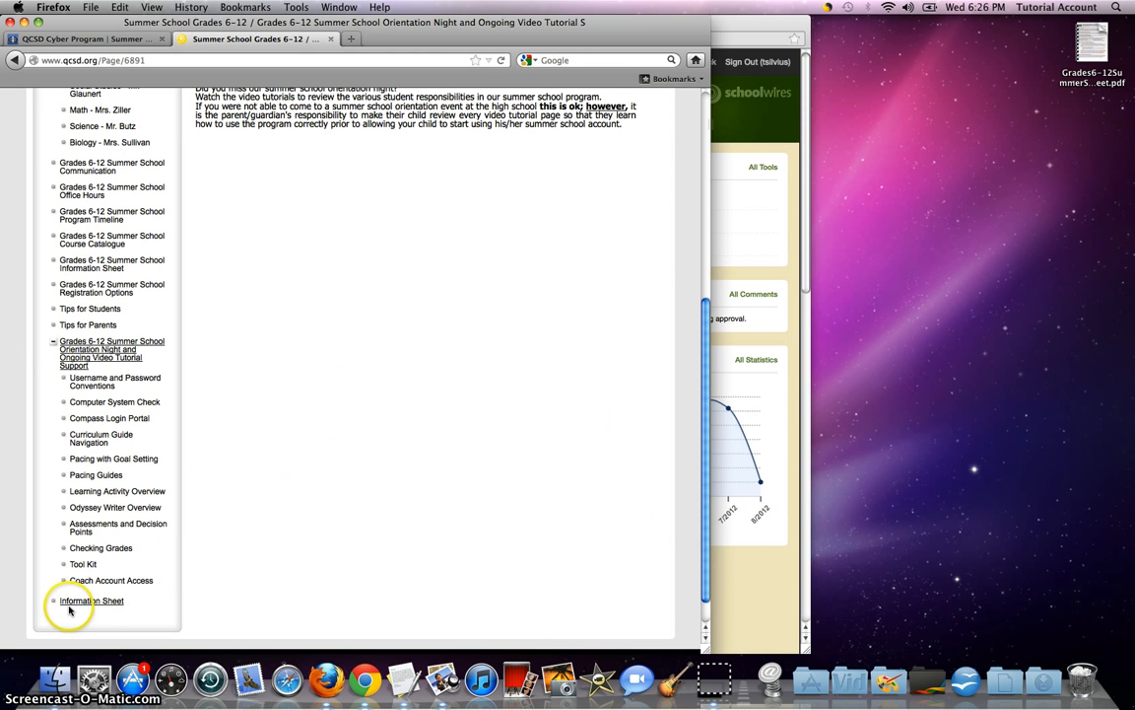
{"action": "left_click", "coordinate": [53, 343]}
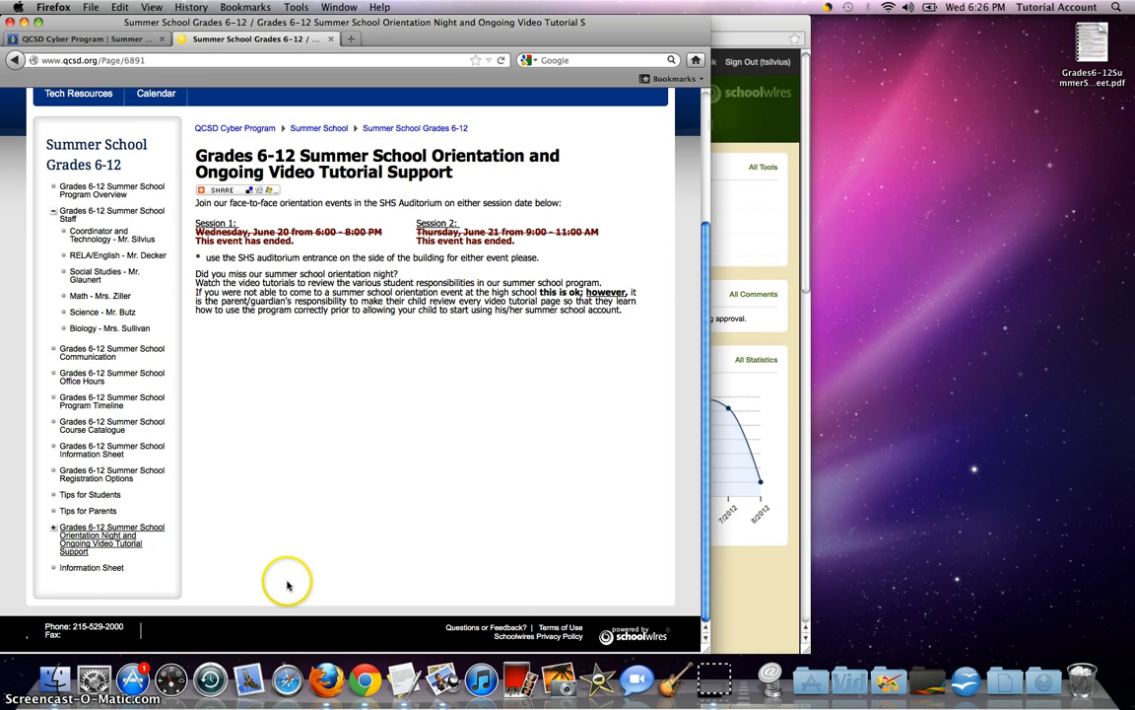
- Open the section's page organizer in Site Manager and nest the Information Sheet page under the Tips for Parents page
{"action": "key", "text": "super+grave"}
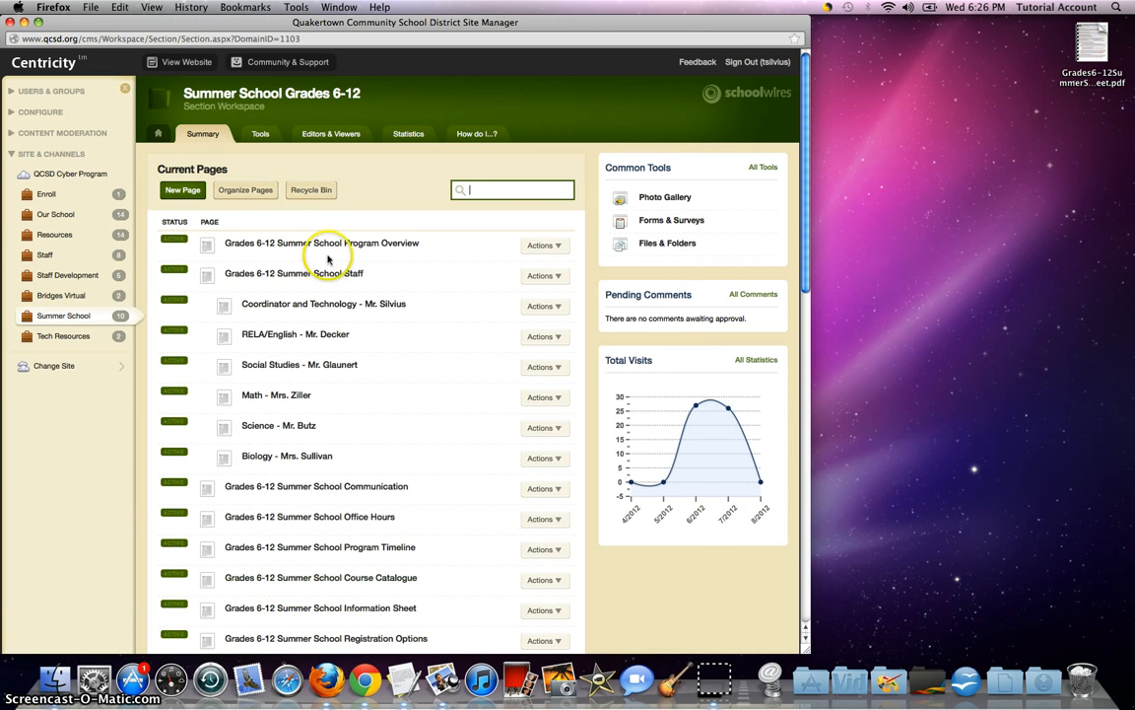
{"action": "left_click", "coordinate": [247, 191]}
{"action": "scroll", "coordinate": [528, 428], "scroll_direction": "down", "scroll_amount": 5}
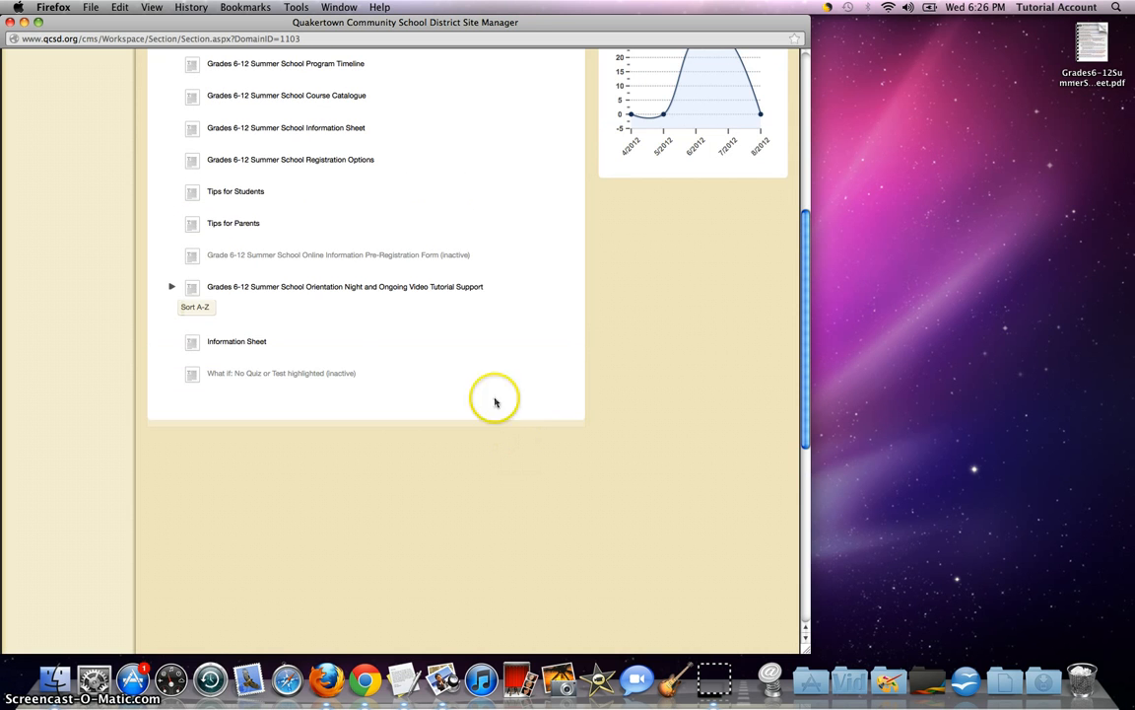
{"action": "left_click_drag", "start_coordinate": [193, 343], "coordinate": [198, 289]}
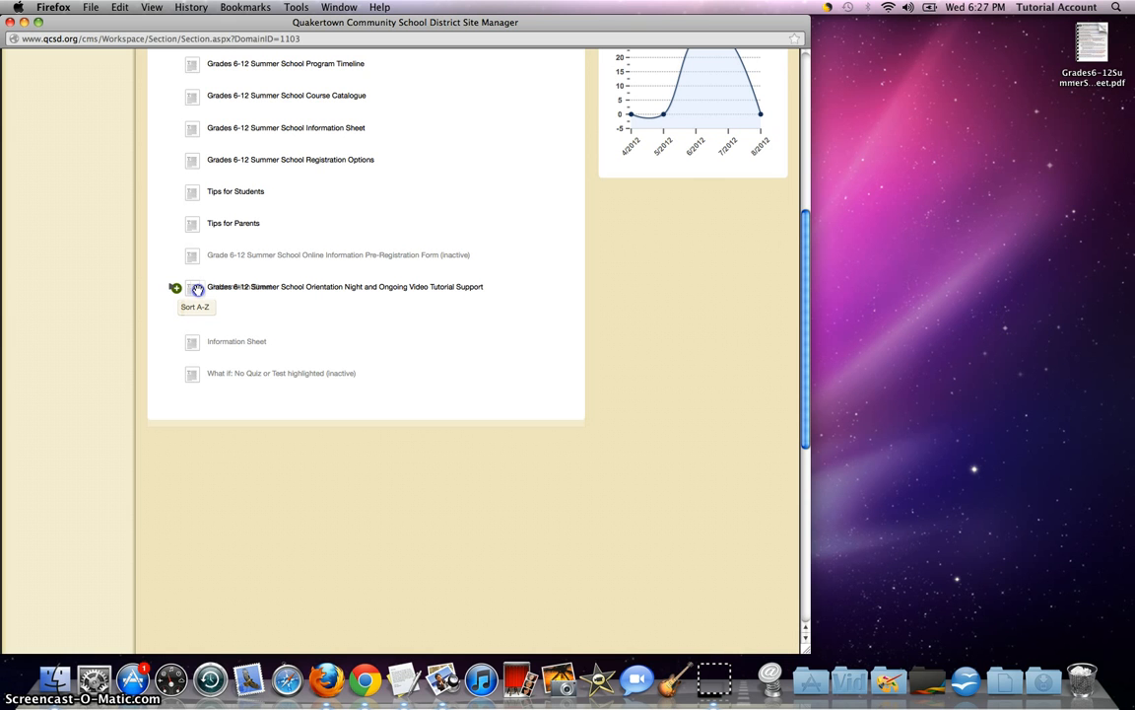
{"action": "mouse_move", "coordinate": [197, 289]}
{"action": "left_mouse_down"}
{"action": "mouse_move", "coordinate": [193, 365]}
{"action": "mouse_move", "coordinate": [192, 224]}
{"action": "left_mouse_up"}
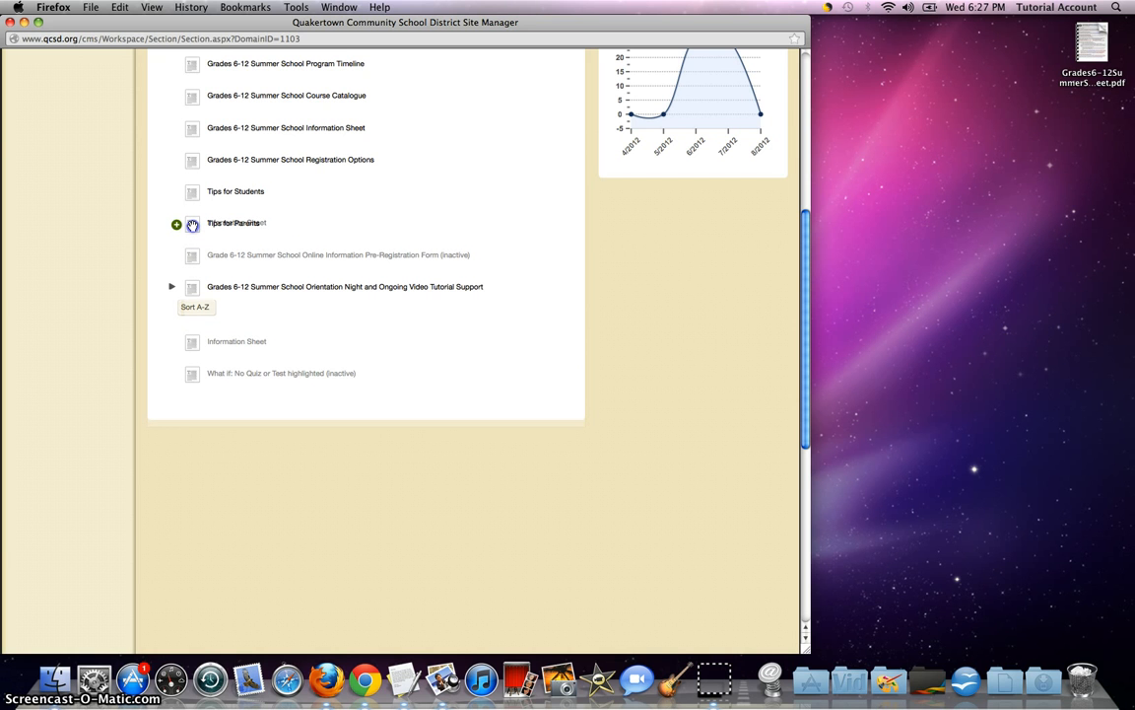
{"action": "left_click_drag", "start_coordinate": [193, 225], "coordinate": [192, 225]}
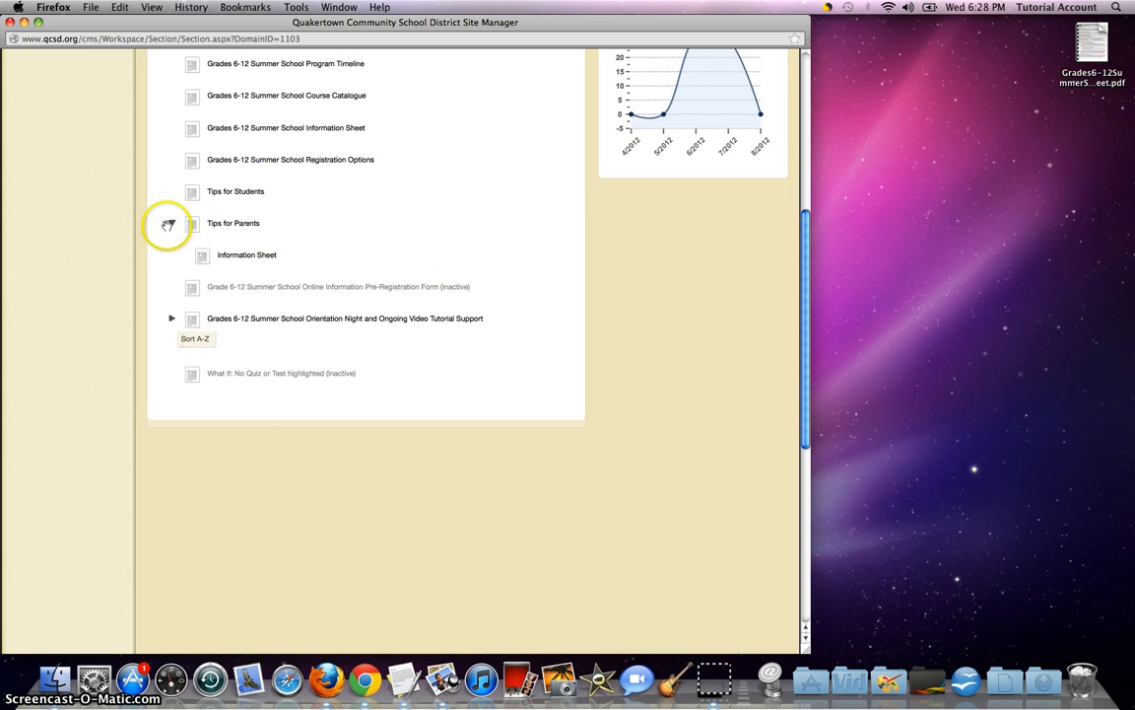
- Refresh the public site and expand the Tips for Parents page in the navigation list to check its subpages
{"action": "key", "text": "super+grave"}
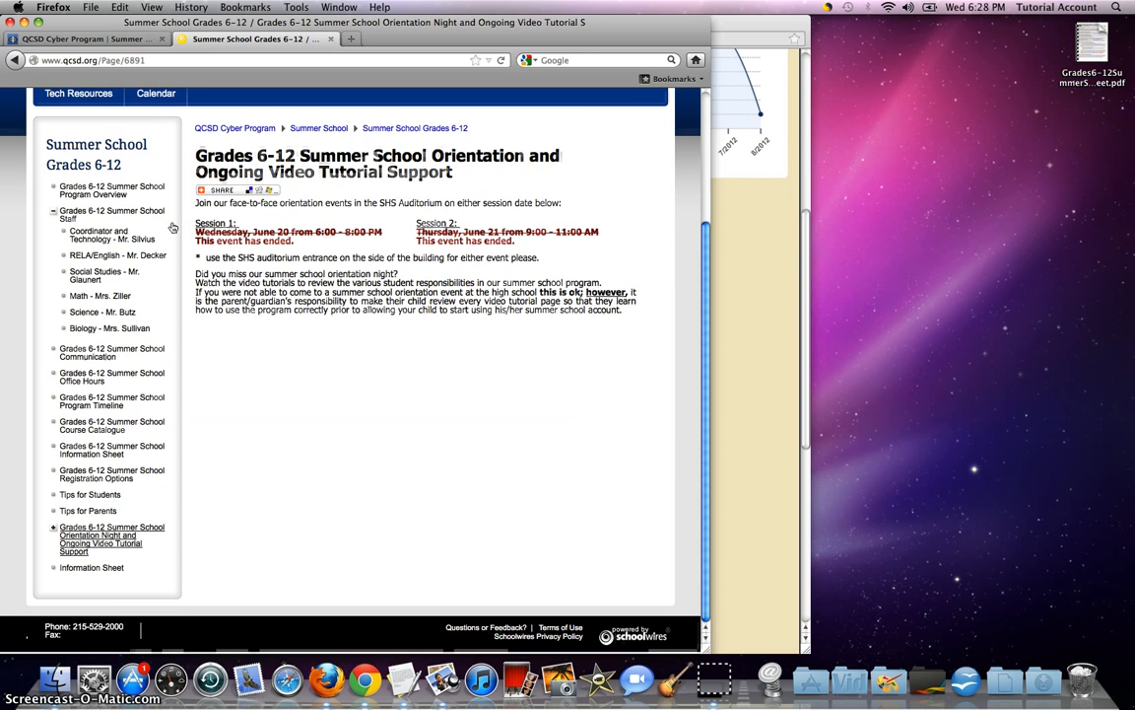
{"action": "left_click", "coordinate": [261, 431]}
{"action": "key", "text": "super+r"}
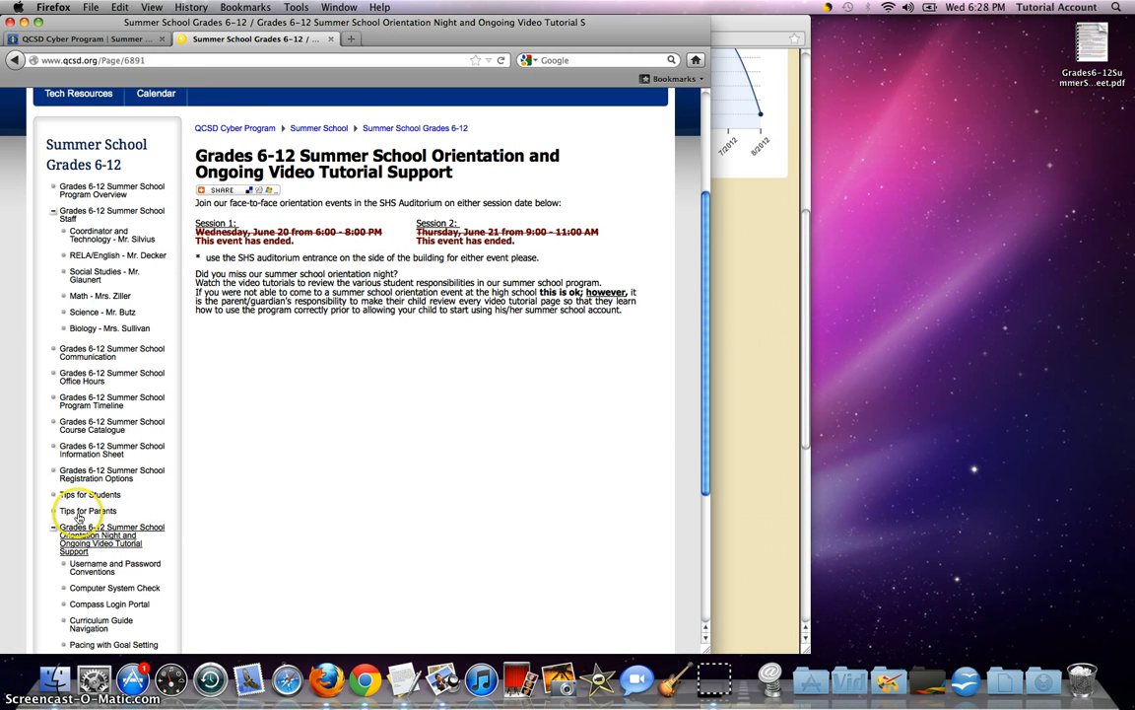
{"action": "scroll", "coordinate": [218, 517], "scroll_direction": "down", "scroll_amount": 5}
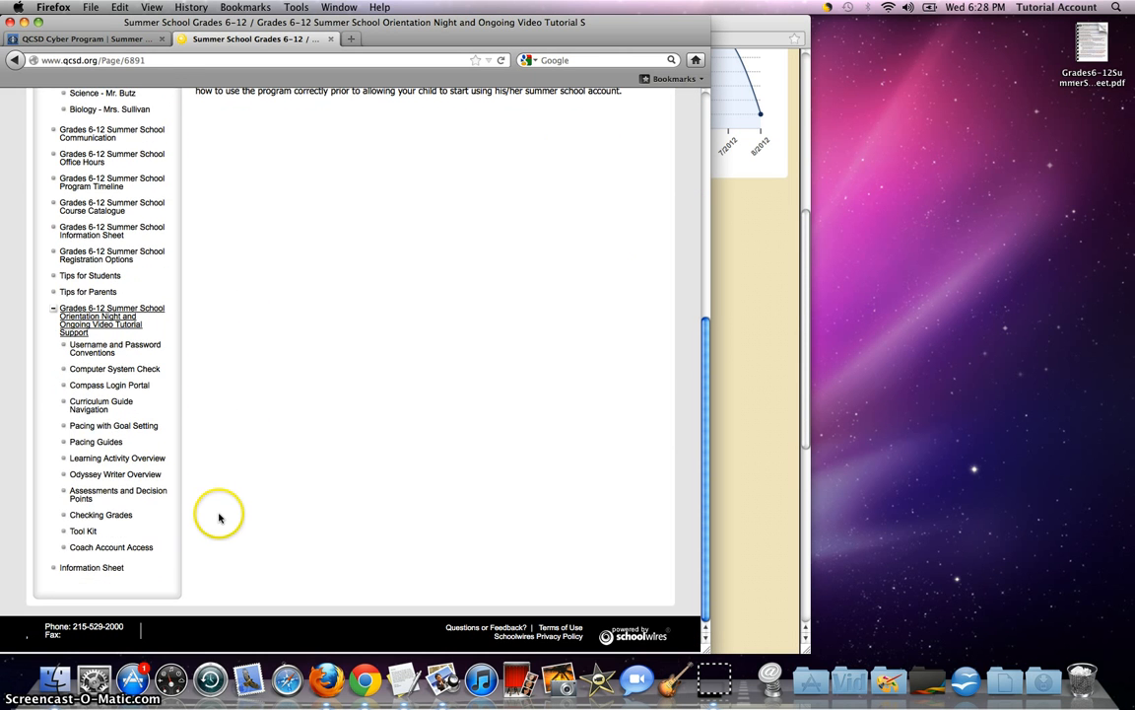
{"action": "scroll", "coordinate": [347, 236], "scroll_direction": "up", "scroll_amount": 1}
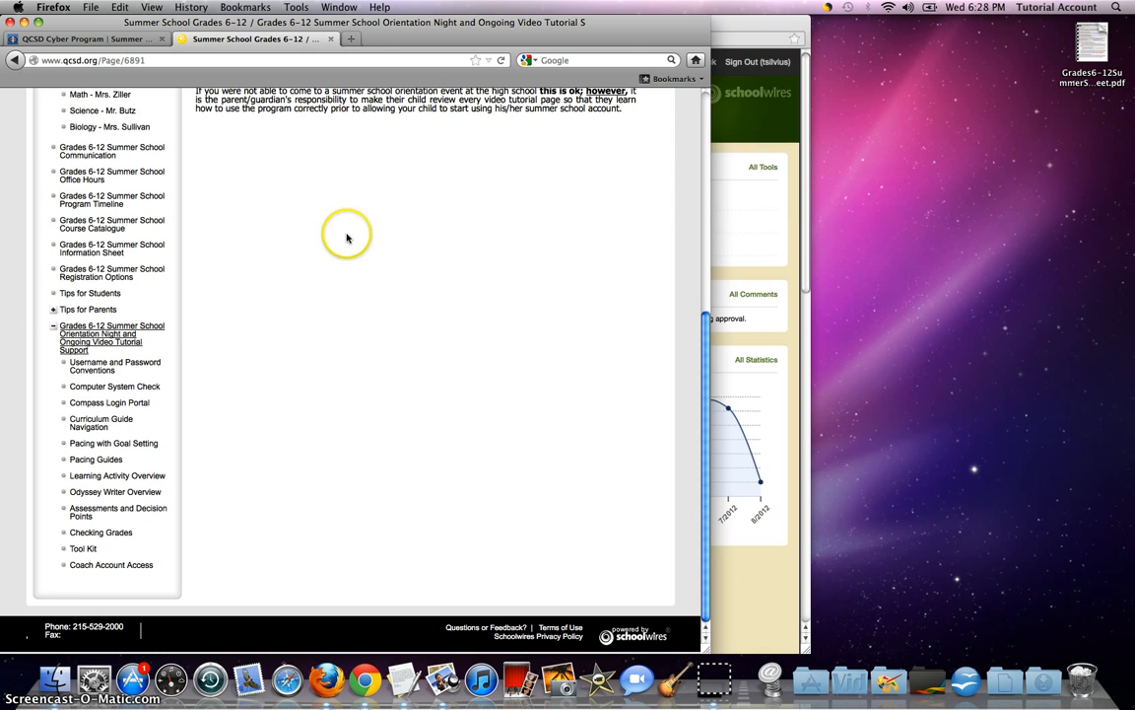
{"action": "left_click", "coordinate": [54, 312]}
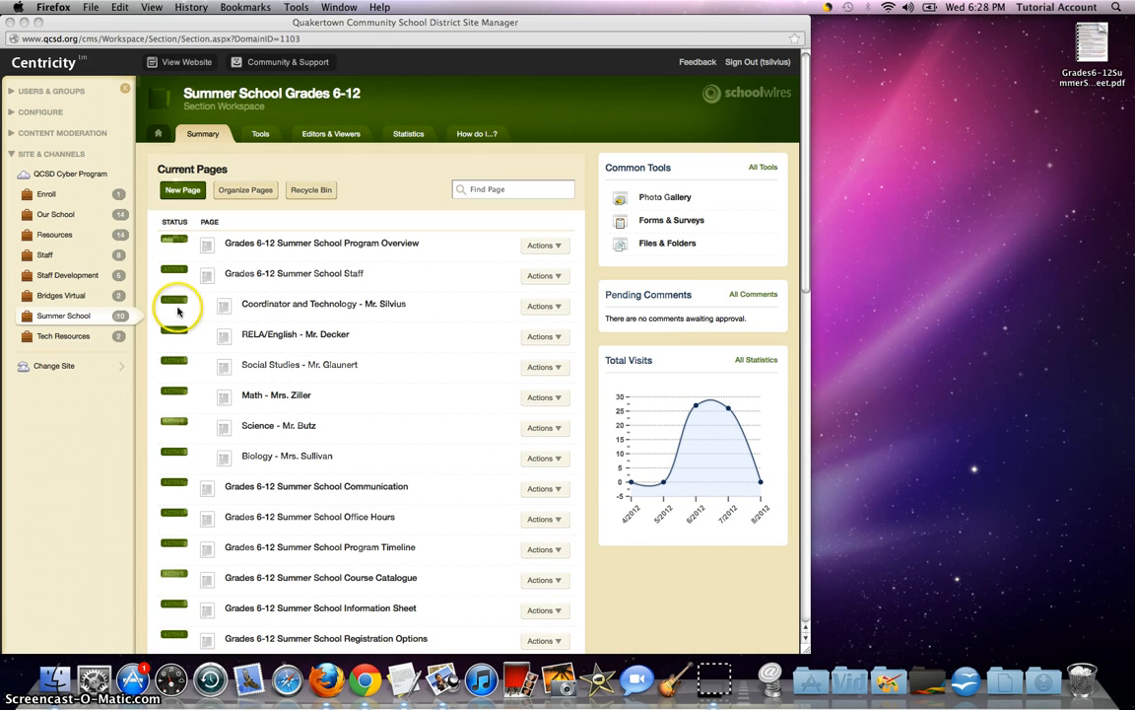
- Move the Information Sheet page out of Tips for Parents to the top level below the Orientation Night page, save, and refresh the public site
{"action": "left_click", "coordinate": [246, 191]}
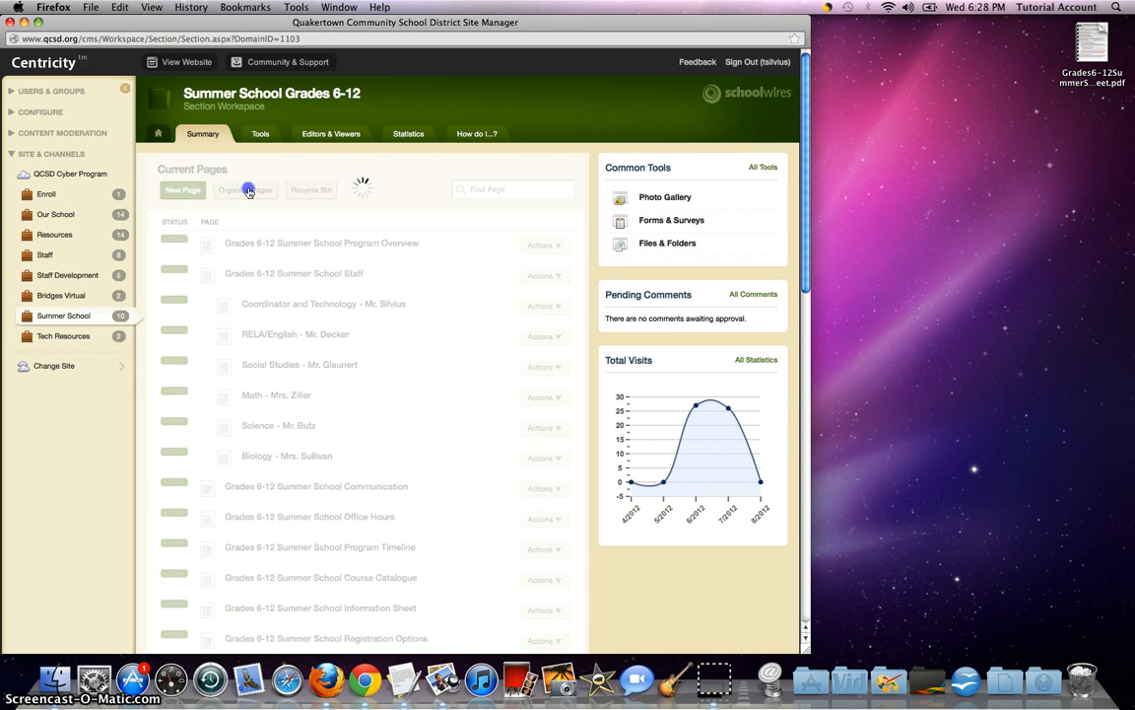
{"action": "scroll", "coordinate": [430, 471], "scroll_direction": "down", "scroll_amount": 5}
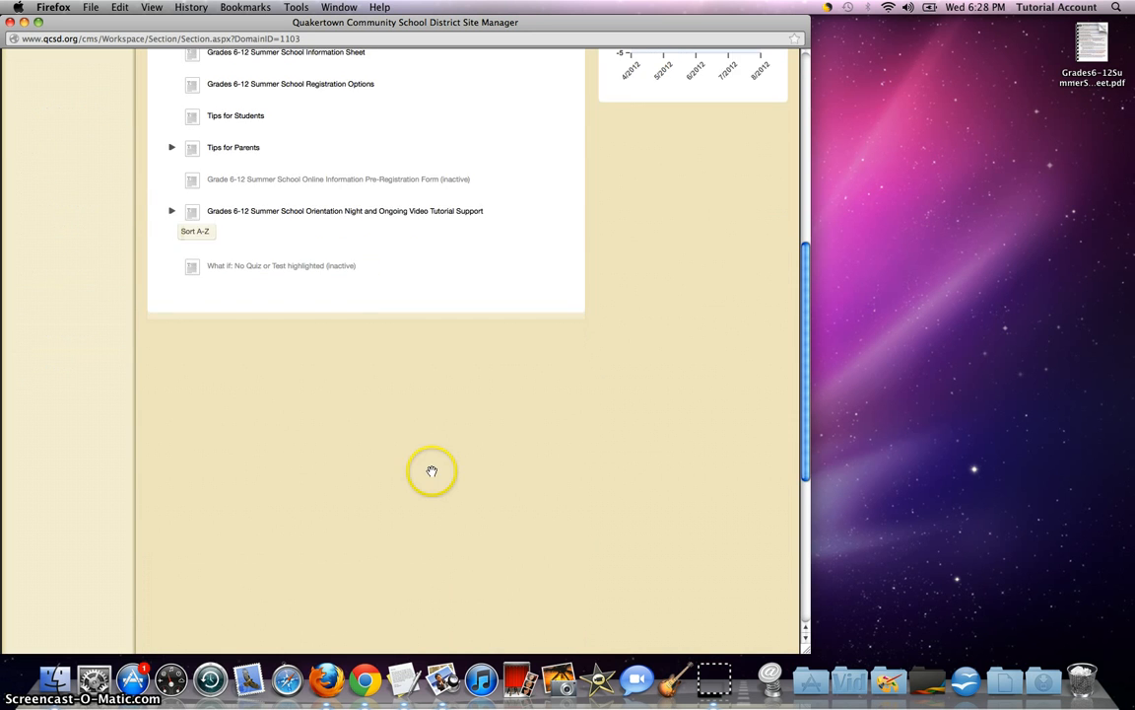
{"action": "left_click", "coordinate": [172, 234]}
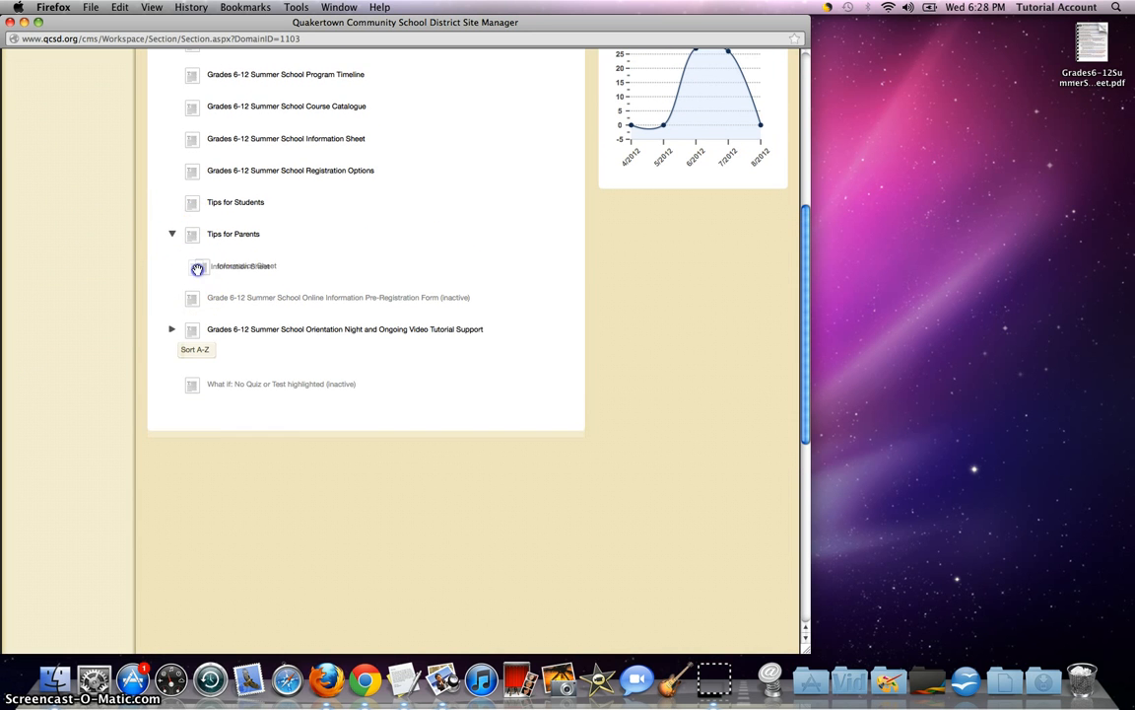
{"action": "left_click_drag", "start_coordinate": [197, 268], "coordinate": [207, 370]}
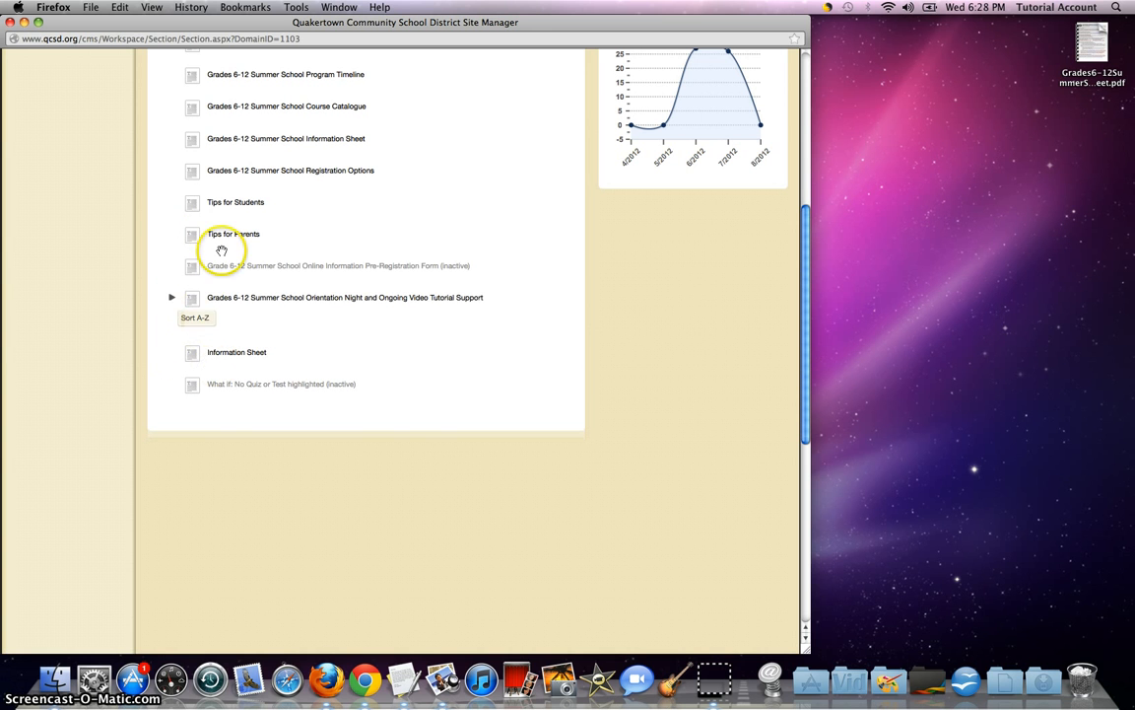
{"action": "scroll", "coordinate": [323, 256], "scroll_direction": "up", "scroll_amount": 7}
{"action": "left_click", "coordinate": [173, 228]}
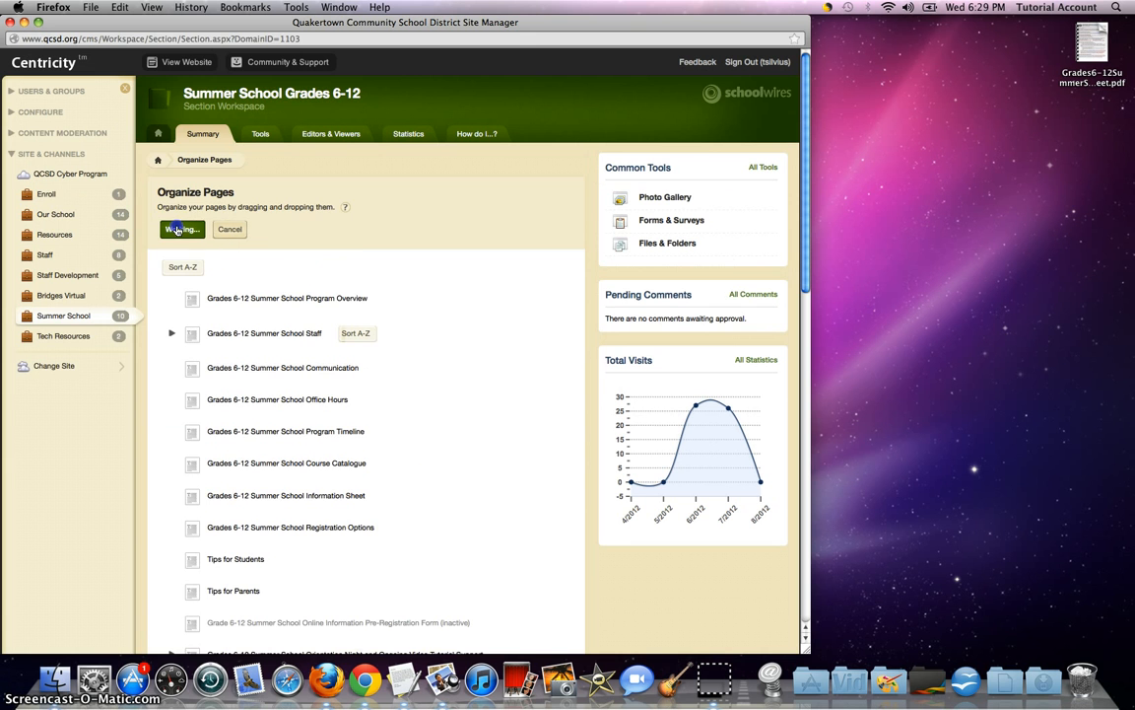
{"action": "key", "text": "super+grave"}
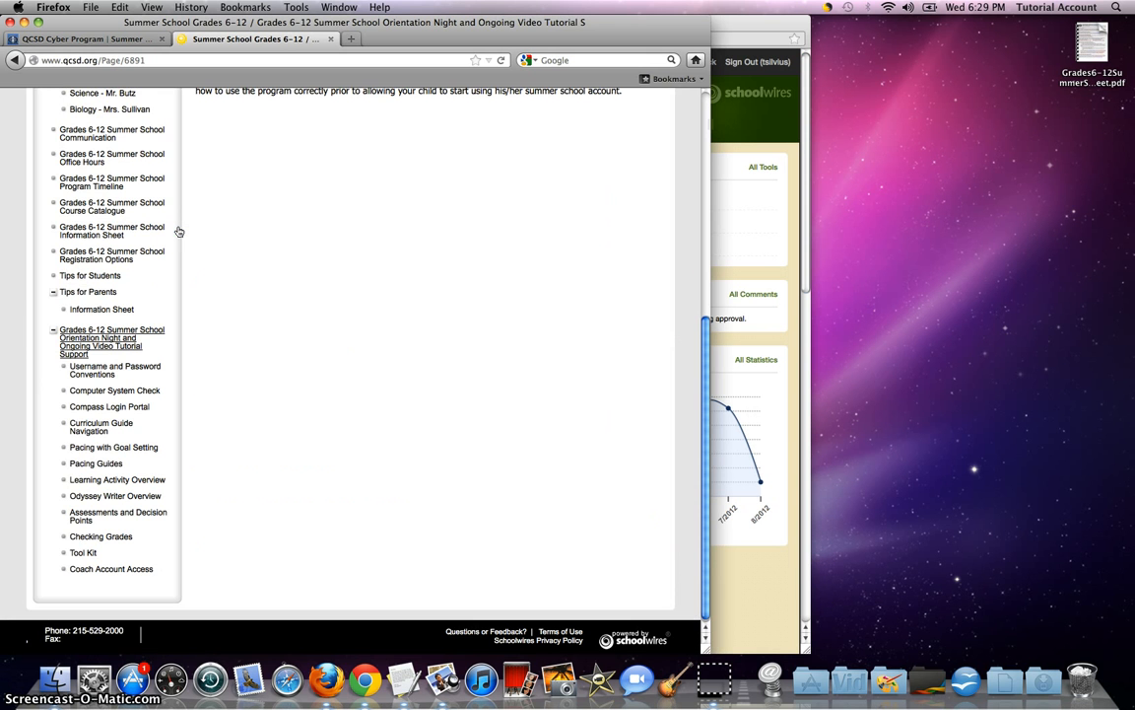
{"action": "key", "text": "super+r"}
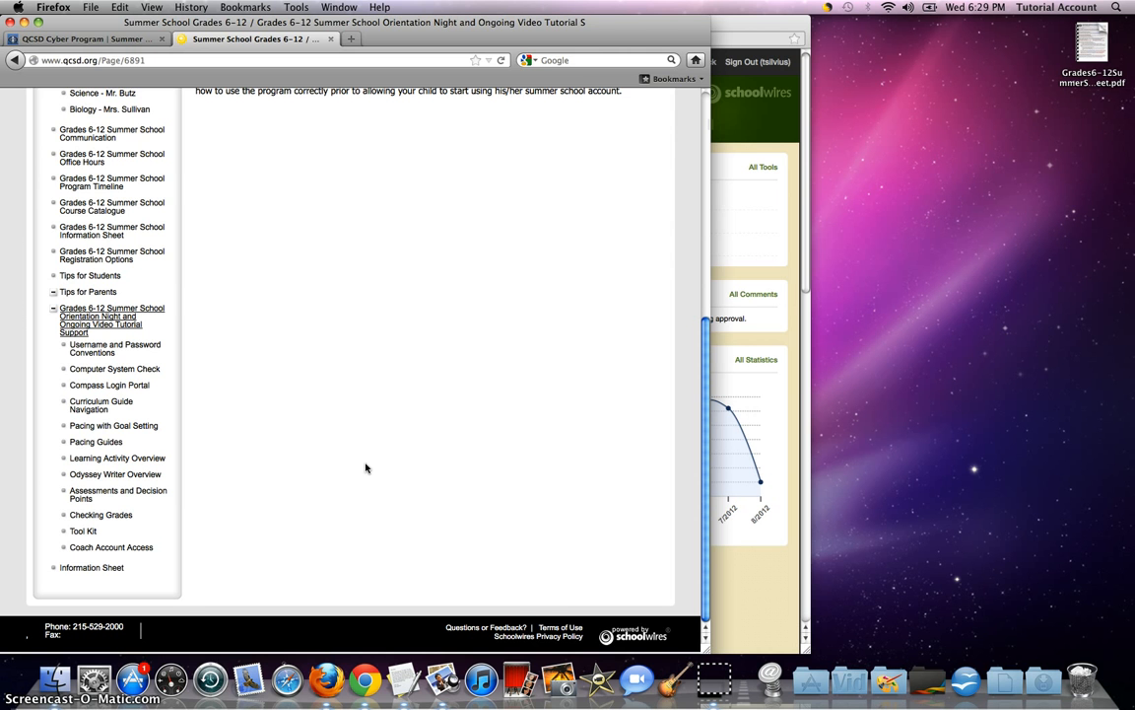
- Delete the top-level Information Sheet page to the recycle bin in Site Manager and check the section's page list
{"action": "key", "text": "super+grave"}
{"action": "scroll", "coordinate": [431, 413], "scroll_direction": "down", "scroll_amount": 10}
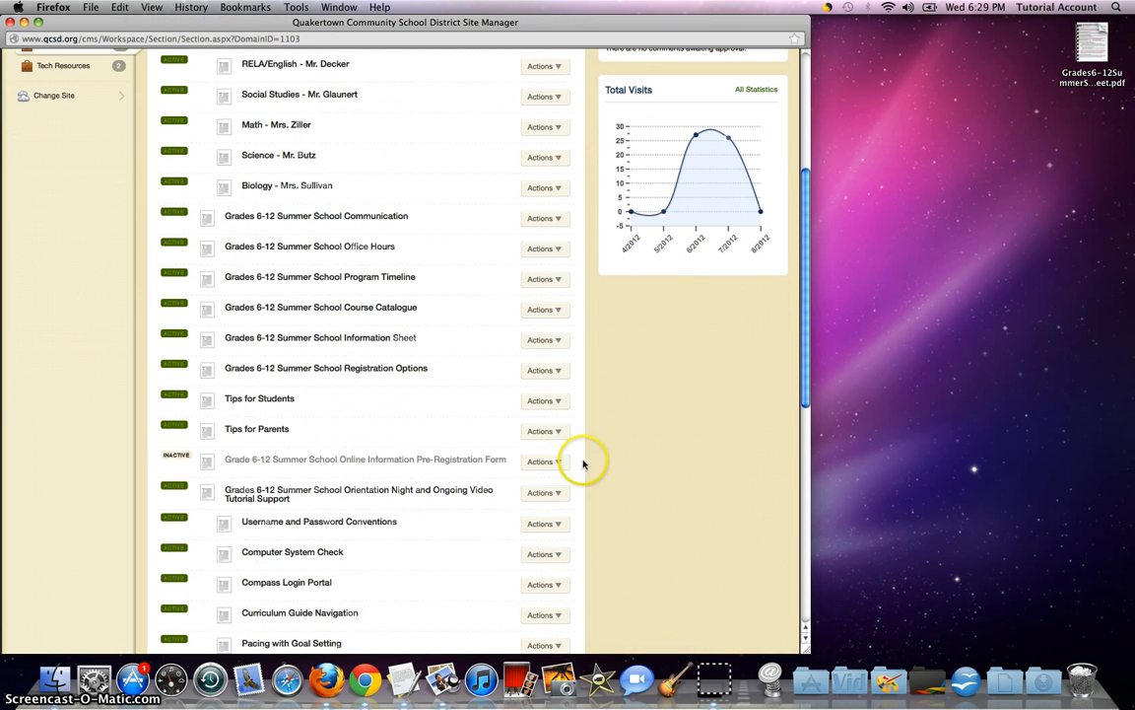
{"action": "scroll", "coordinate": [640, 466], "scroll_direction": "down", "scroll_amount": 3}
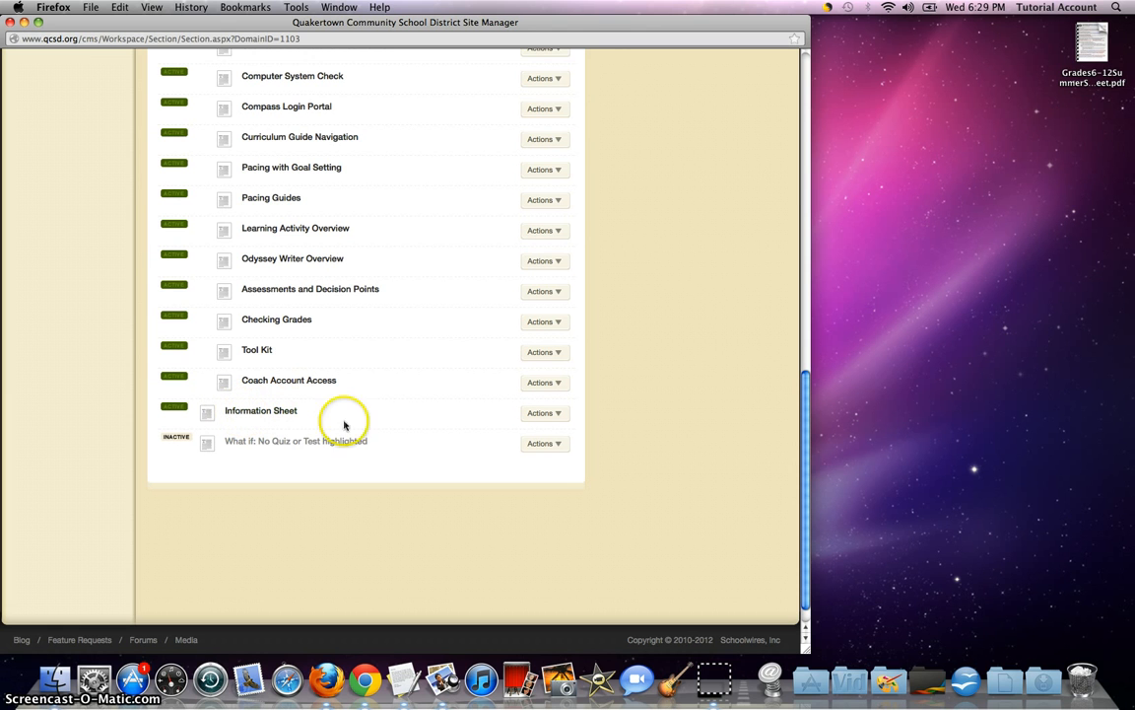
{"action": "left_click", "coordinate": [559, 414]}
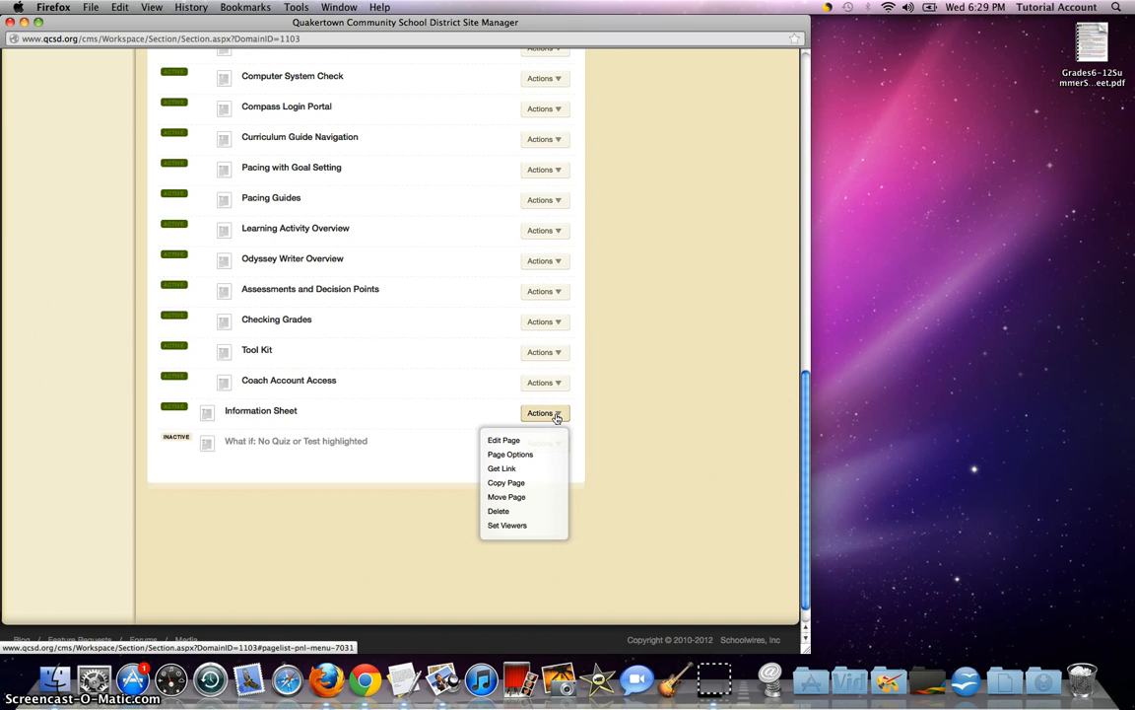
{"action": "left_click", "coordinate": [497, 511]}
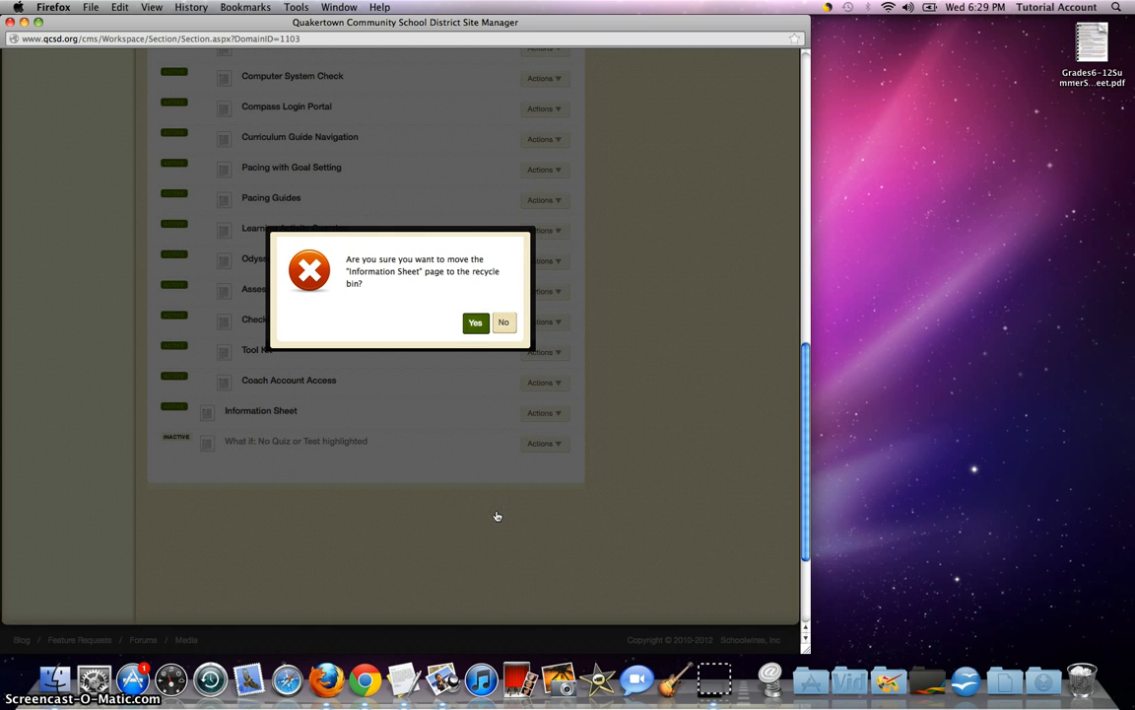
{"action": "left_click", "coordinate": [473, 324]}
{"action": "left_click", "coordinate": [474, 326]}
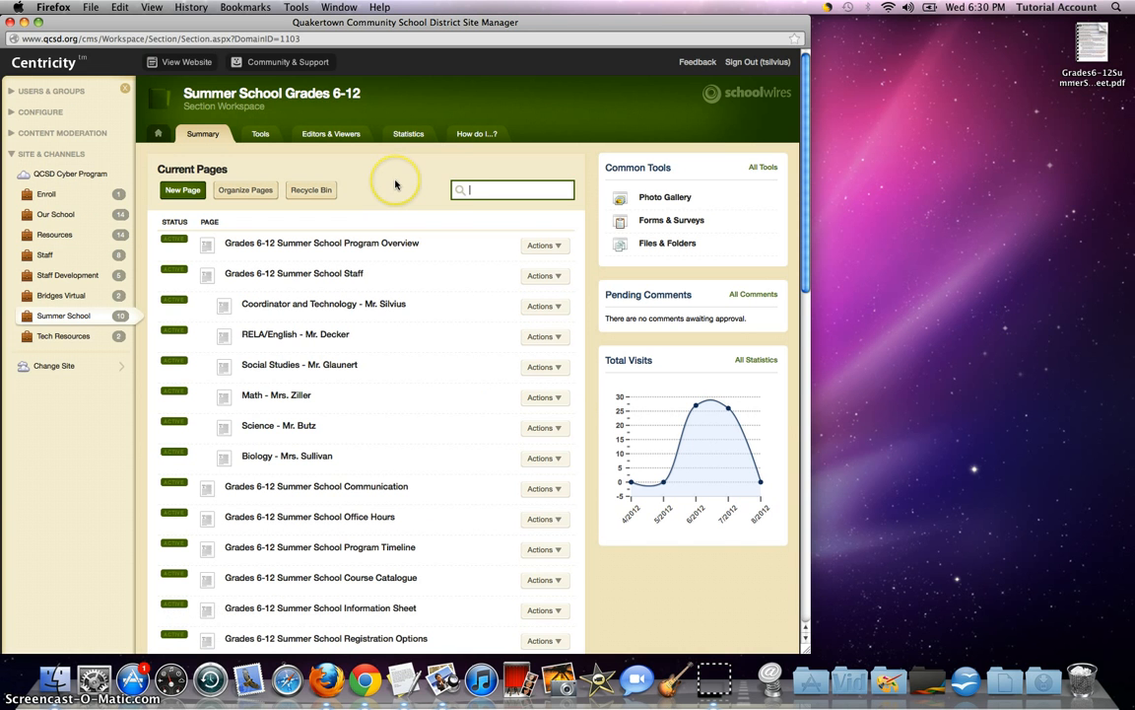
{"action": "scroll", "coordinate": [489, 243], "scroll_direction": "down", "scroll_amount": 10}
{"action": "scroll", "coordinate": [483, 439], "scroll_direction": "down", "scroll_amount": 10}
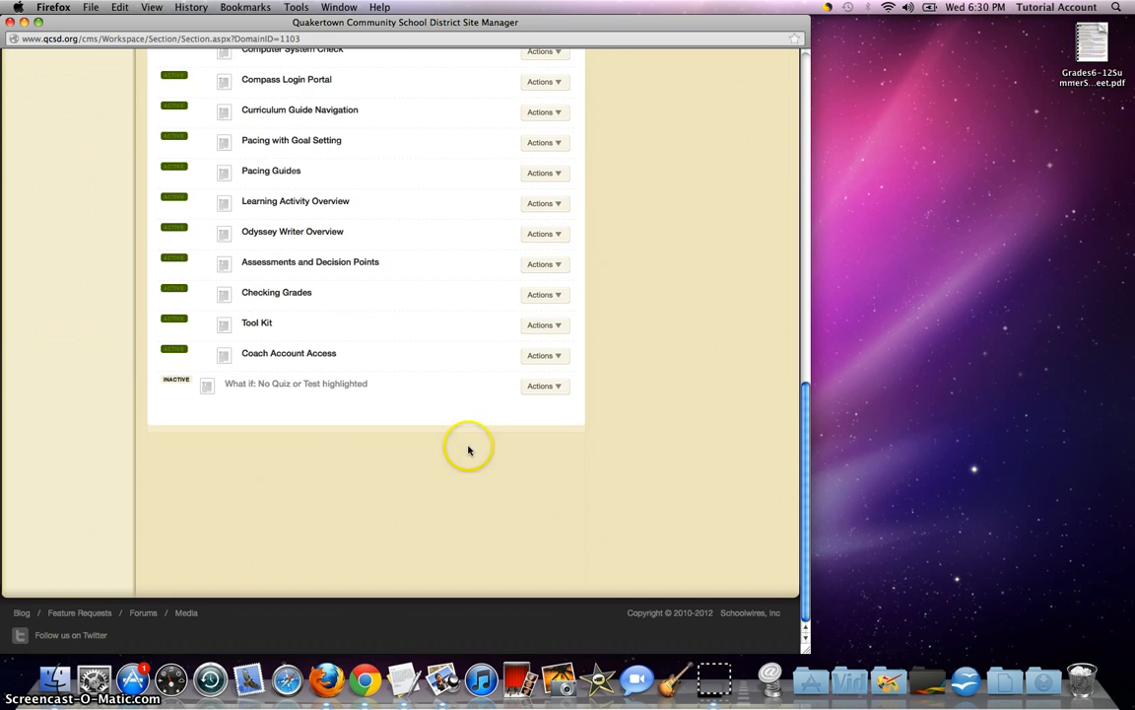
{"action": "scroll", "coordinate": [462, 434], "scroll_direction": "up", "scroll_amount": 20}
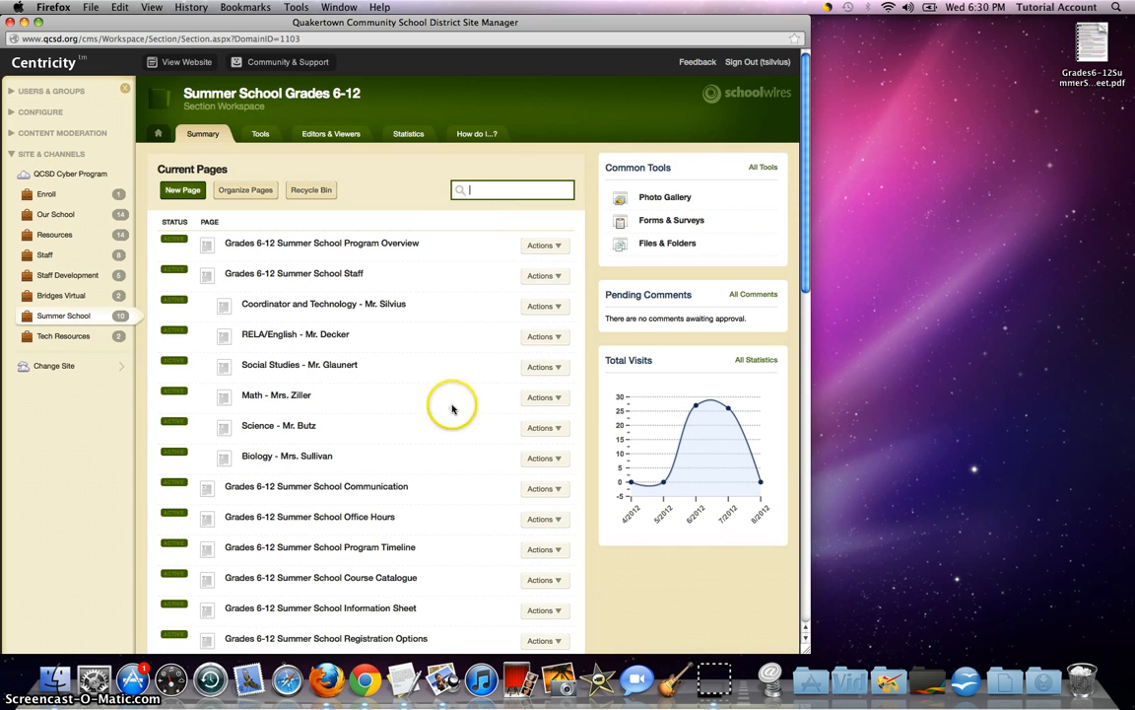
- Restore the Information Sheet page from the section's page recycle bin
{"action": "left_click", "coordinate": [363, 183]}
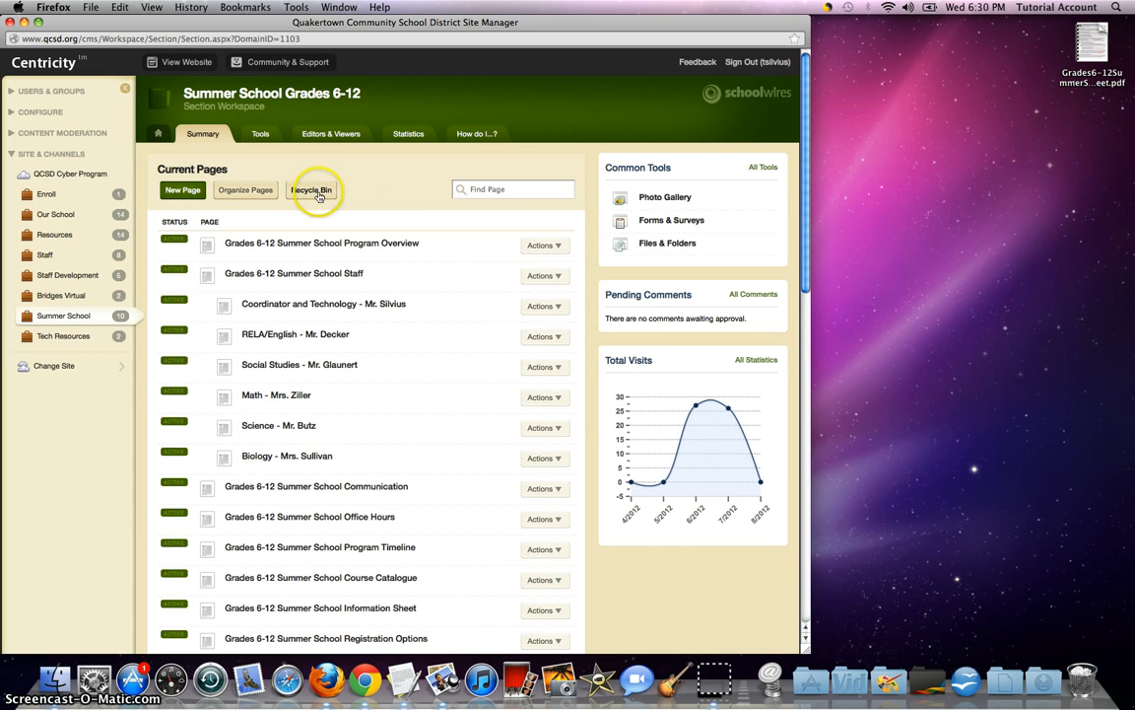
{"action": "left_click", "coordinate": [313, 192]}
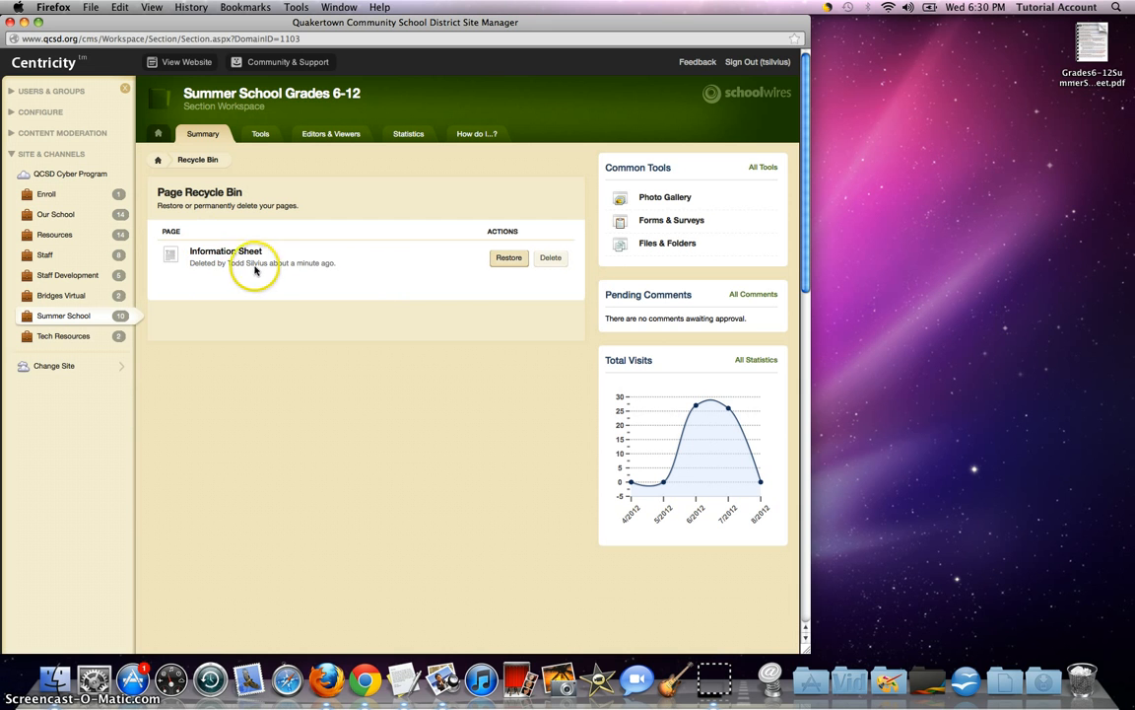
{"action": "left_click", "coordinate": [510, 258]}
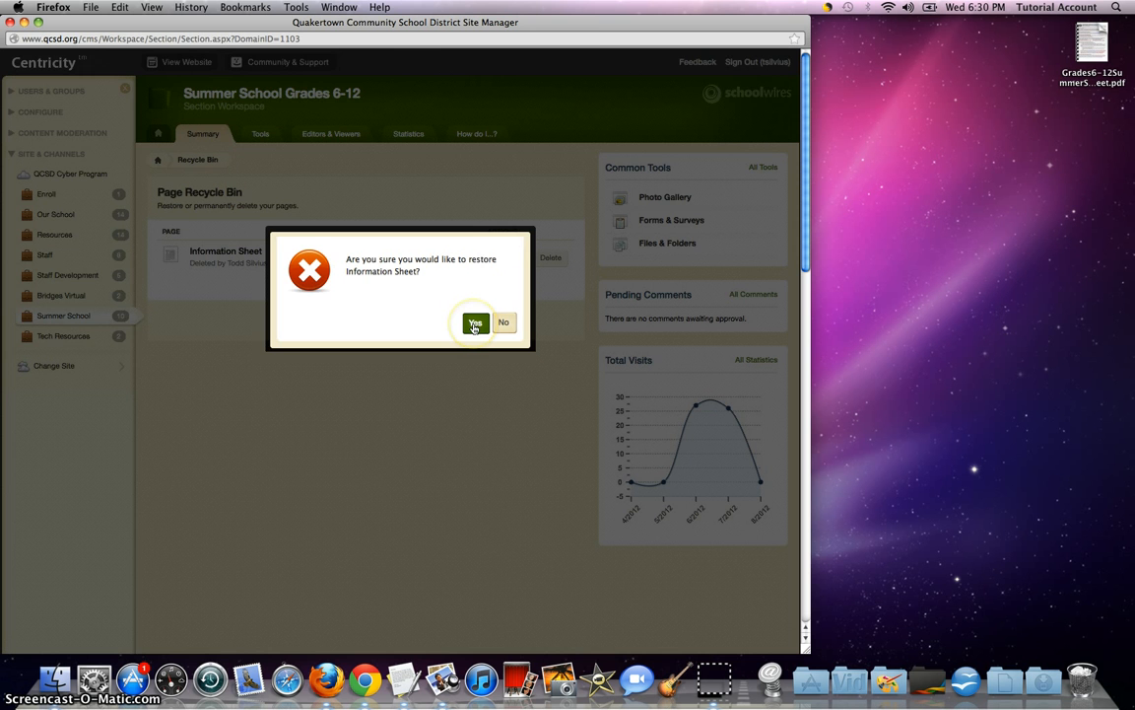
{"action": "left_click", "coordinate": [474, 326]}
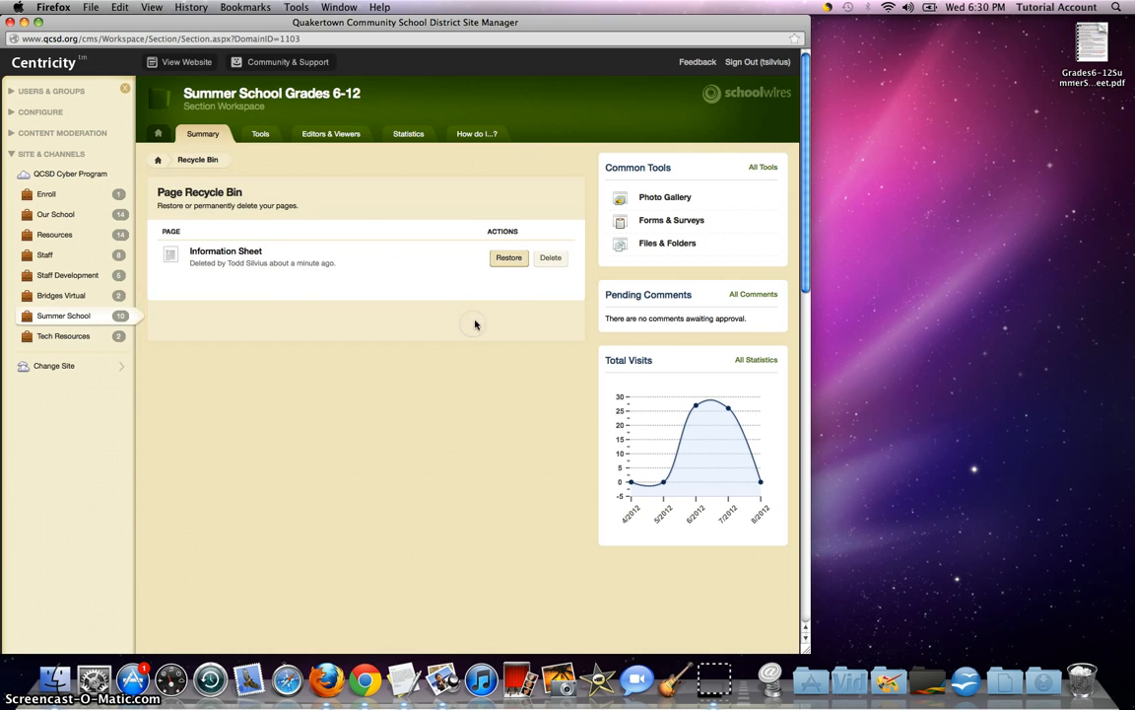
- Find the restored Information Sheet page in the section's page list, set its status to active, and switch to the public site
{"action": "scroll", "coordinate": [465, 296], "scroll_direction": "down", "scroll_amount": 10}
{"action": "scroll", "coordinate": [467, 347], "scroll_direction": "down", "scroll_amount": 3}
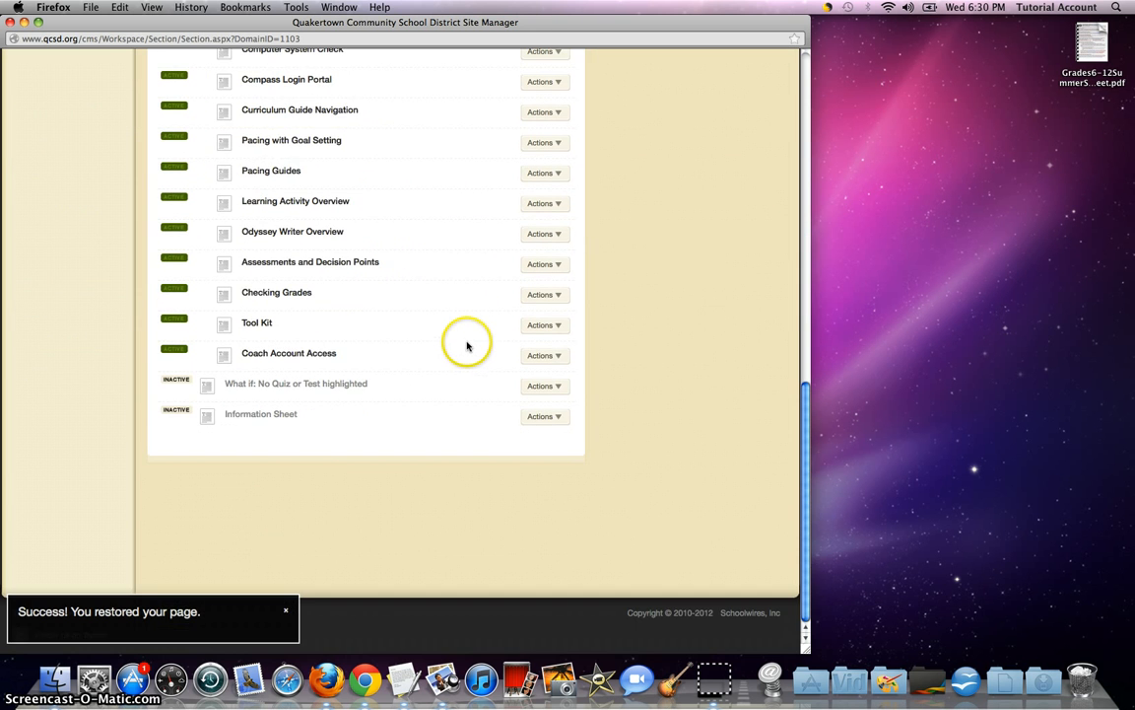
{"action": "scroll", "coordinate": [465, 345], "scroll_direction": "up", "scroll_amount": 6}
{"action": "scroll", "coordinate": [463, 344], "scroll_direction": "up", "scroll_amount": 5}
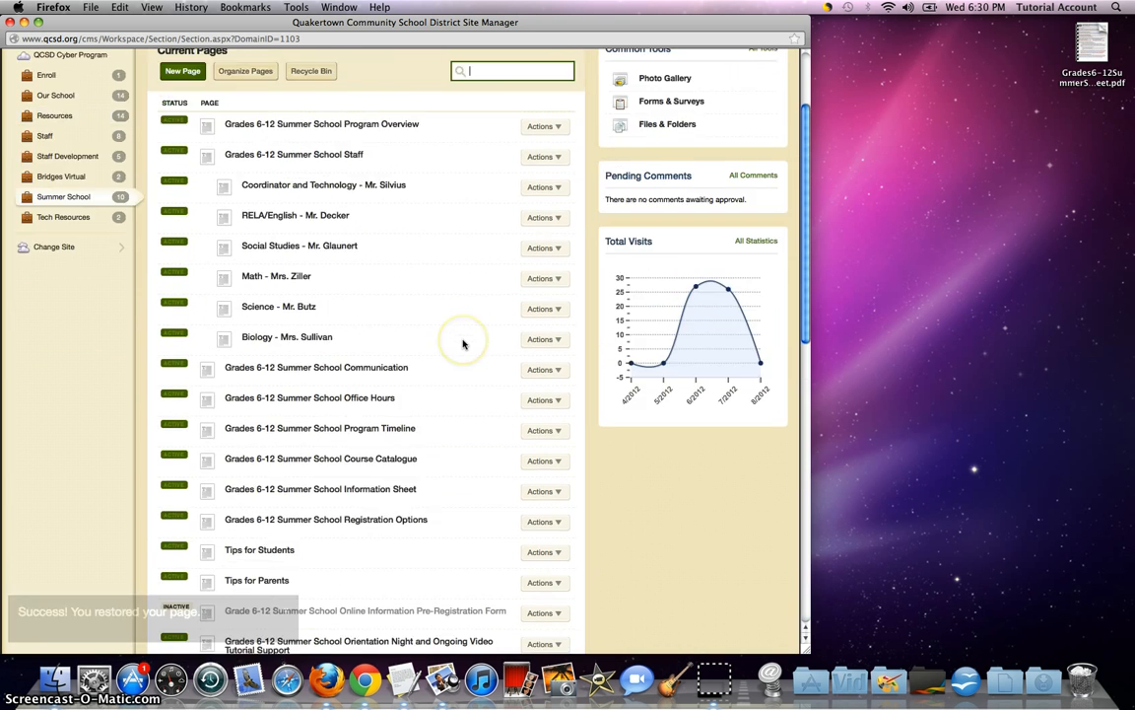
{"action": "scroll", "coordinate": [463, 344], "scroll_direction": "down", "scroll_amount": 6}
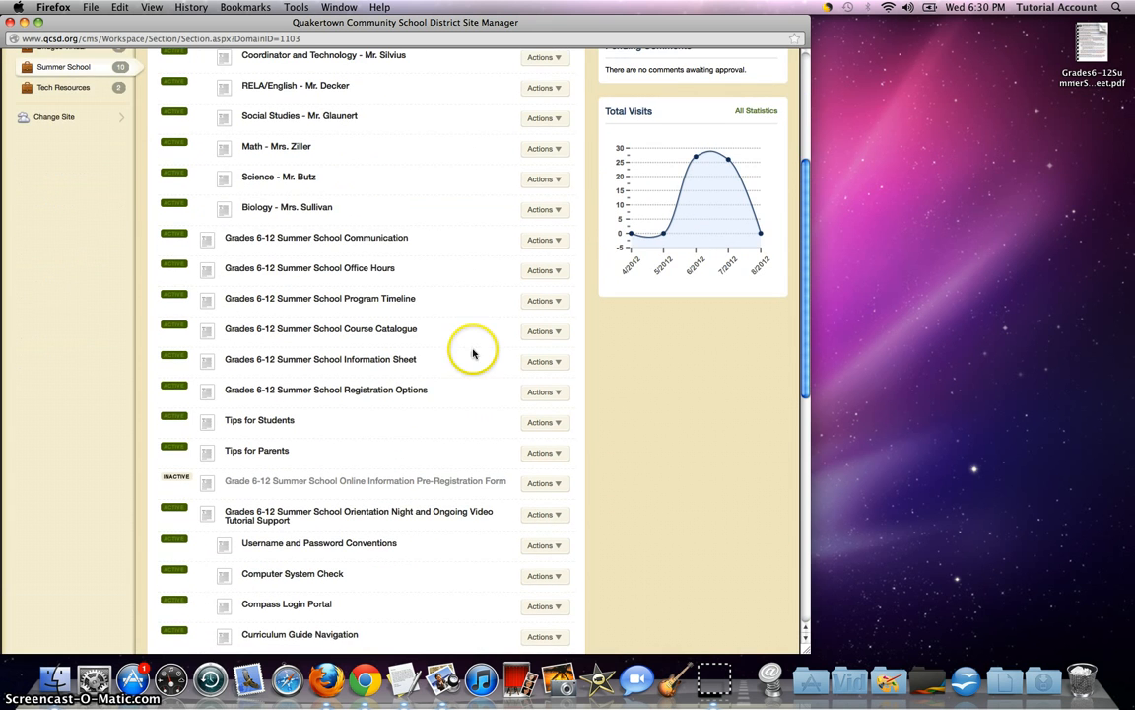
{"action": "scroll", "coordinate": [483, 365], "scroll_direction": "down", "scroll_amount": 8}
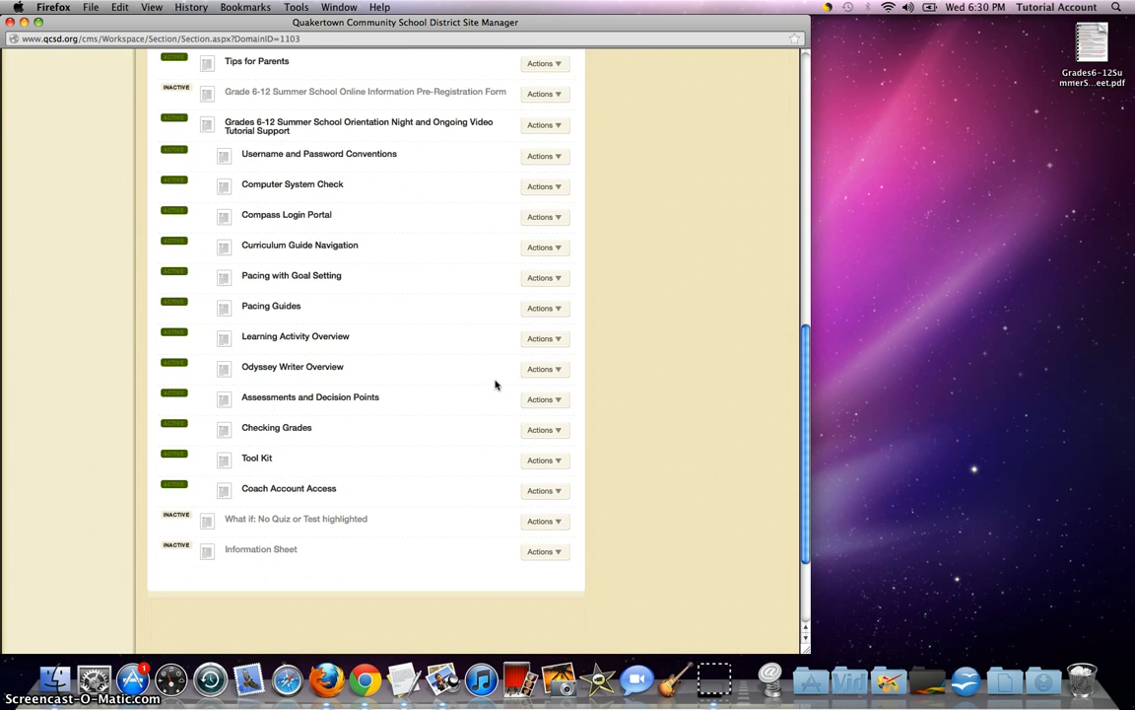
{"action": "scroll", "coordinate": [496, 381], "scroll_direction": "down", "scroll_amount": 1}
{"action": "scroll", "coordinate": [592, 394], "scroll_direction": "up", "scroll_amount": 2}
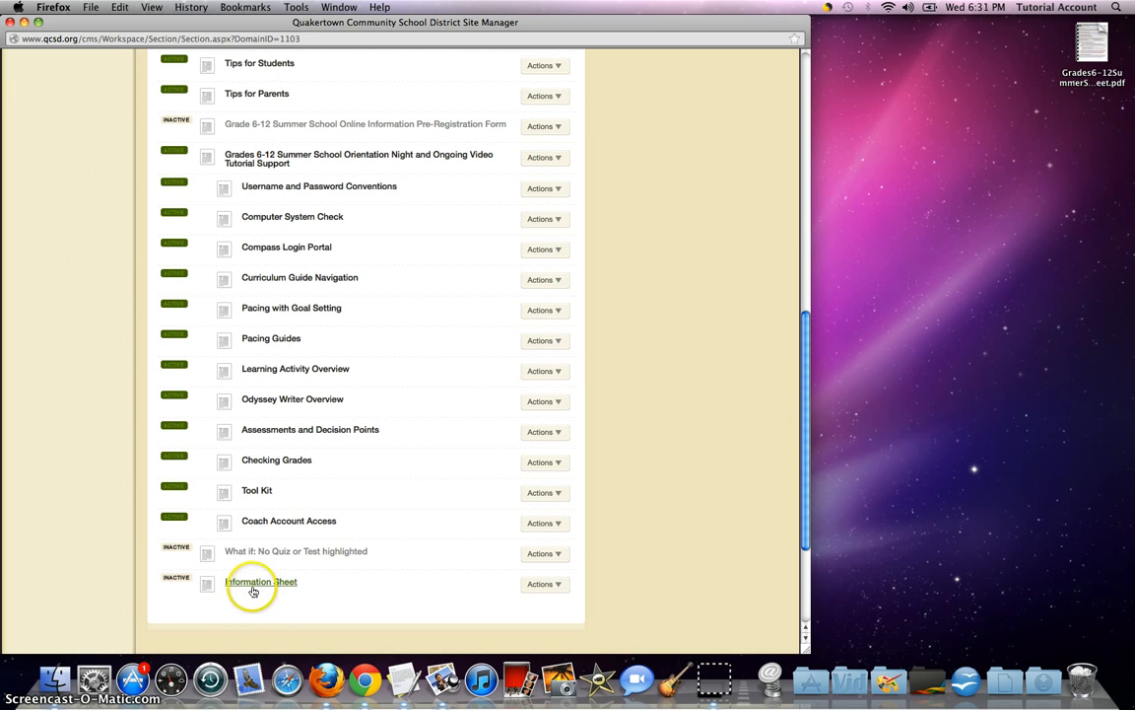
{"action": "left_click", "coordinate": [168, 581]}
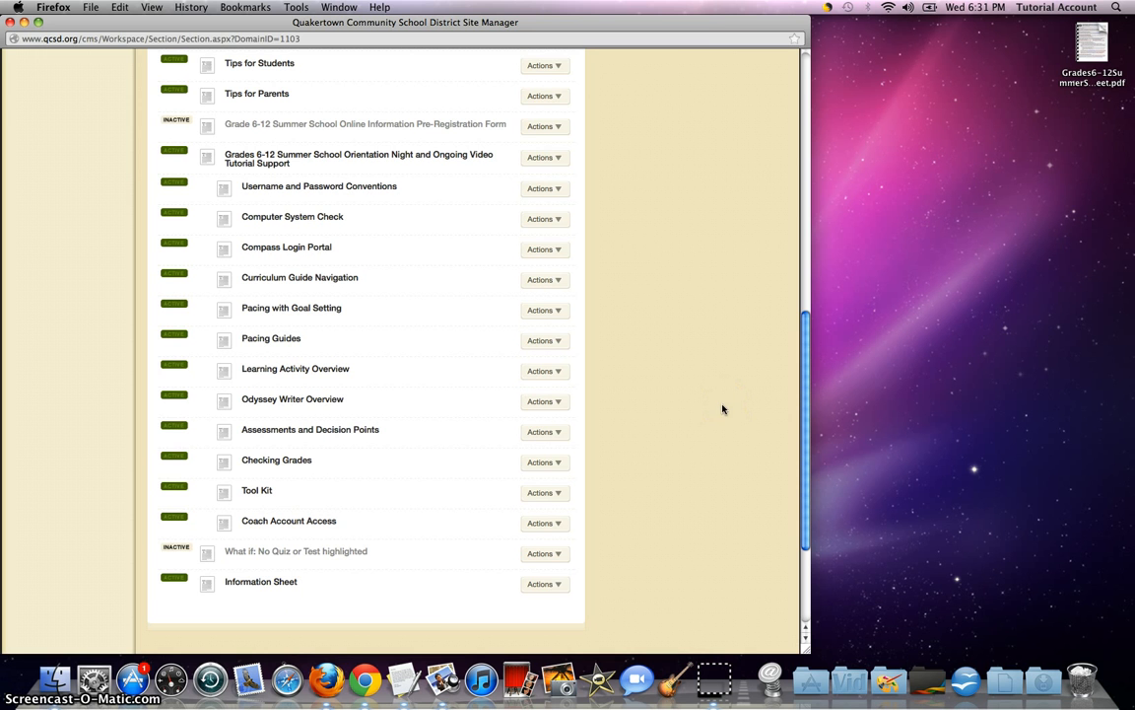
{"action": "key", "text": "super+grave"}
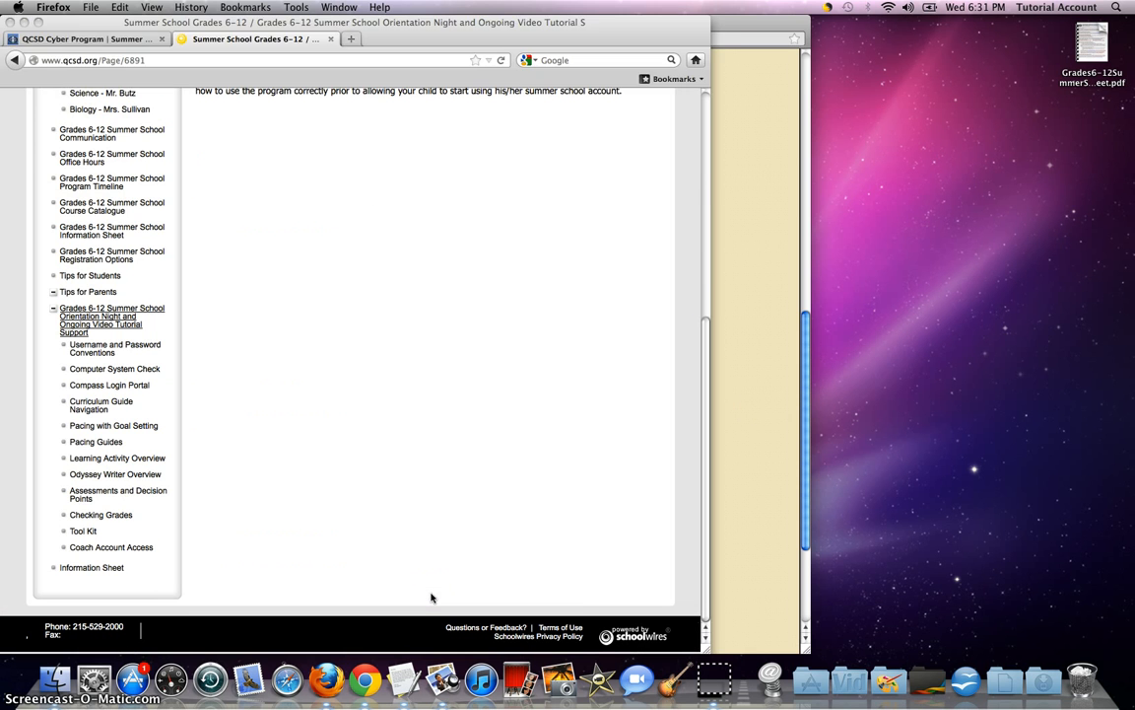
- Refresh the public site, then switch to Site Manager and delete the top-level Information Sheet page to the recycle bin
{"action": "key", "text": "super+r"}
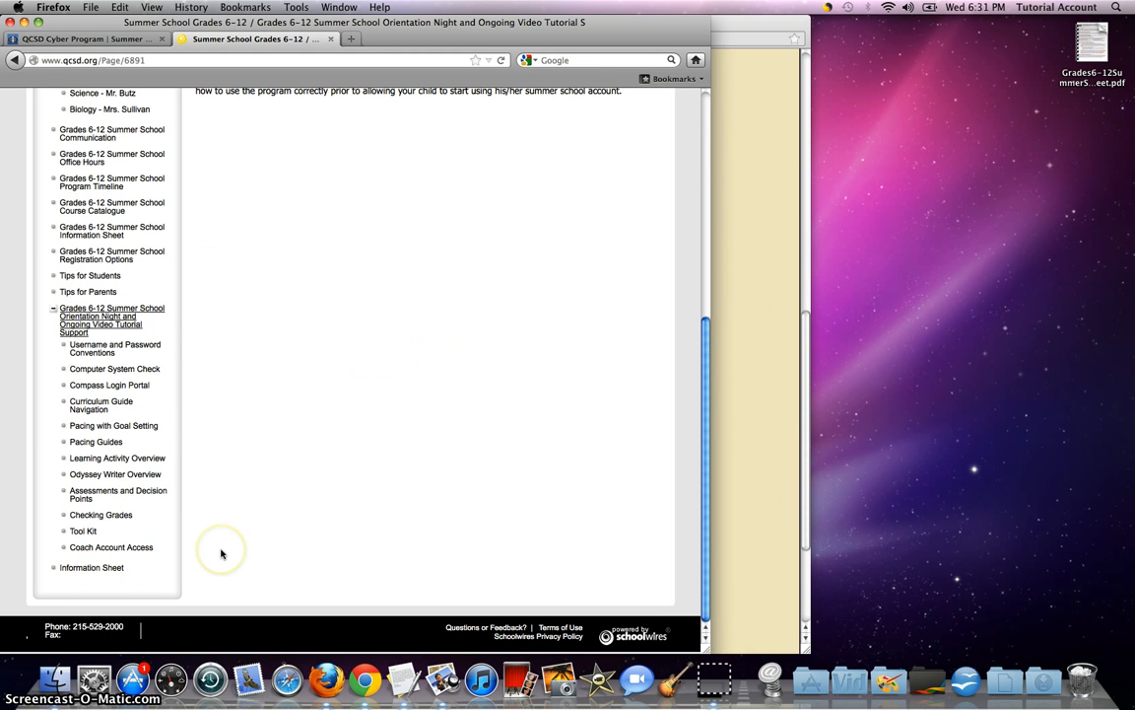
{"action": "key", "text": "super+grave"}
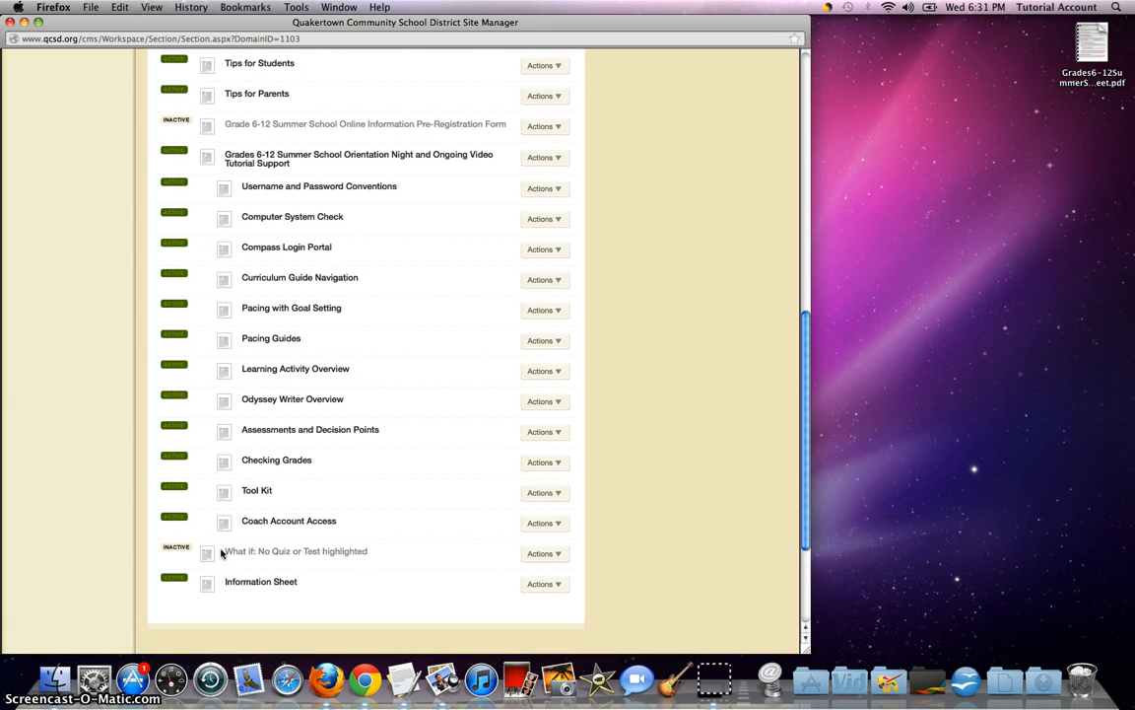
{"action": "left_click", "coordinate": [541, 583]}
{"action": "scroll", "coordinate": [542, 586], "scroll_direction": "down", "scroll_amount": 2}
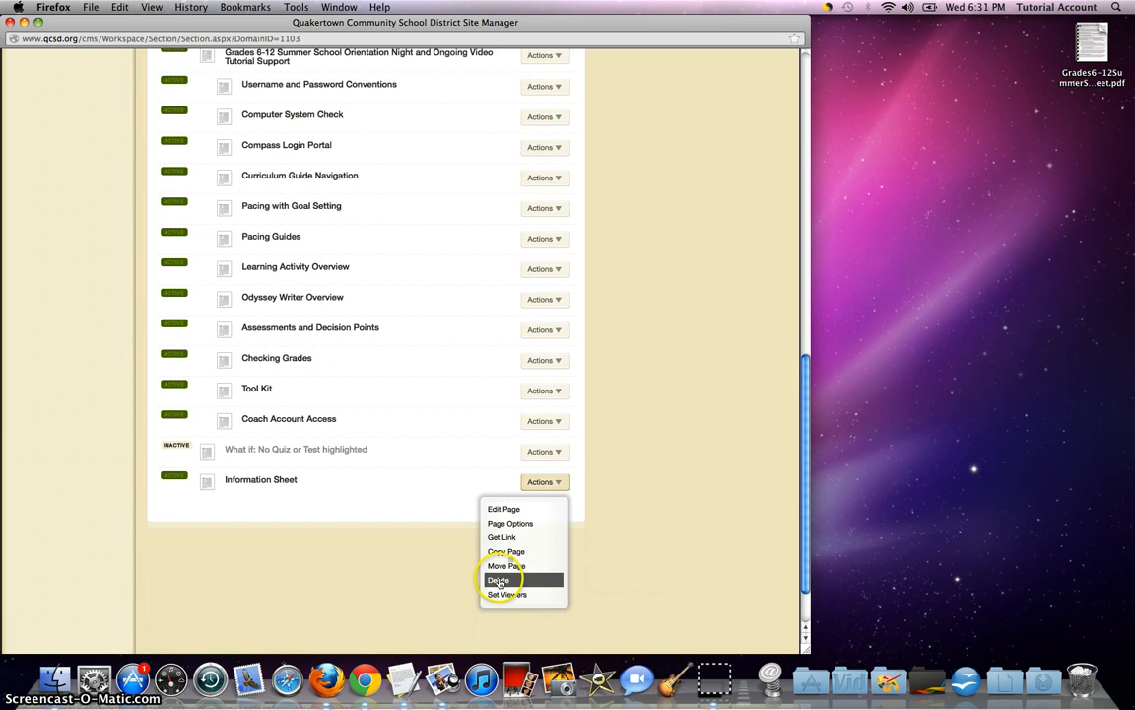
{"action": "left_click", "coordinate": [500, 581]}
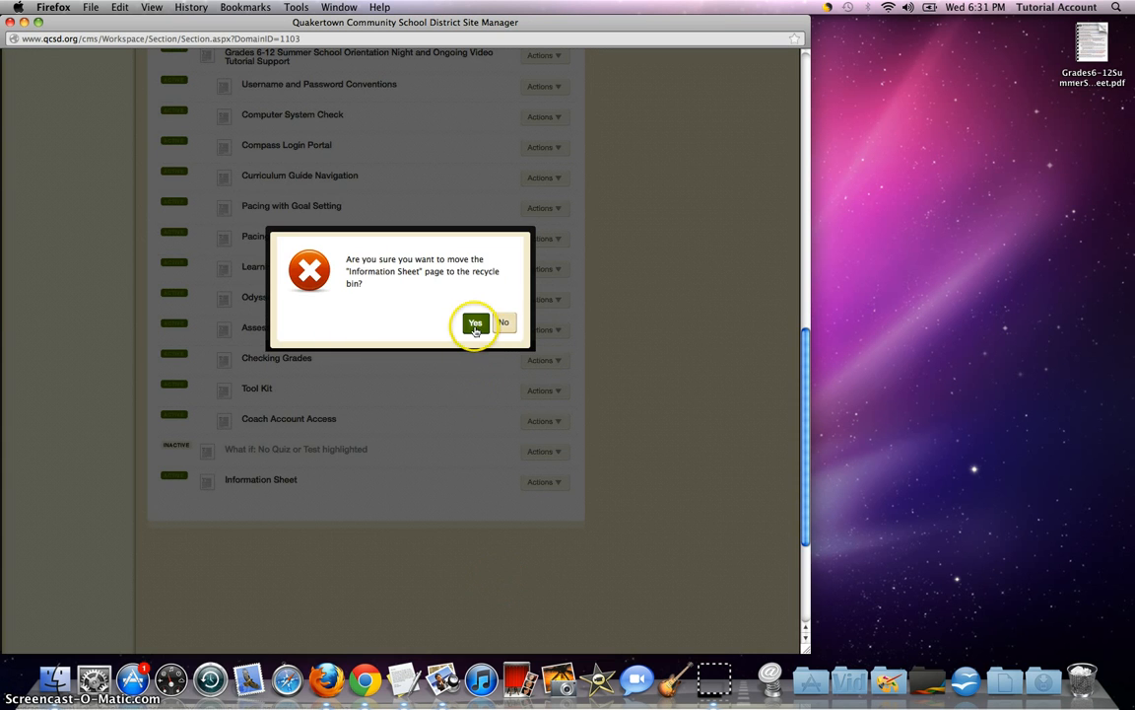
{"action": "left_click", "coordinate": [475, 325]}
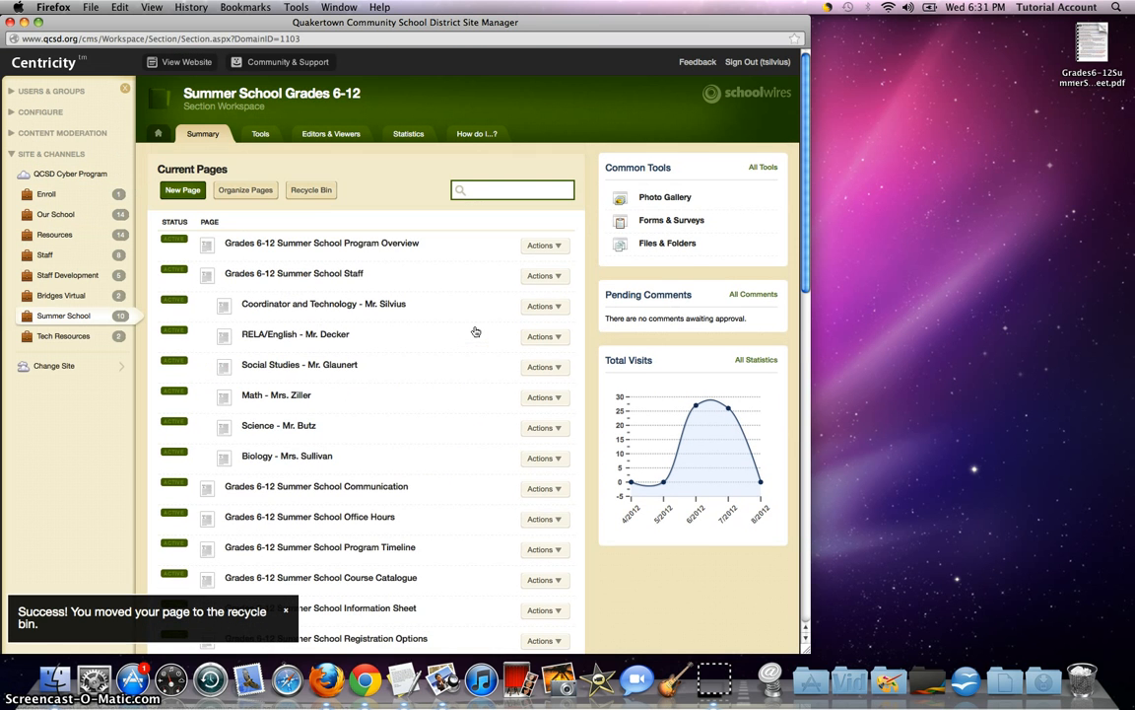
- Permanently delete the Information Sheet page from the section's page recycle bin and check the section's page list
{"action": "left_click", "coordinate": [308, 190]}
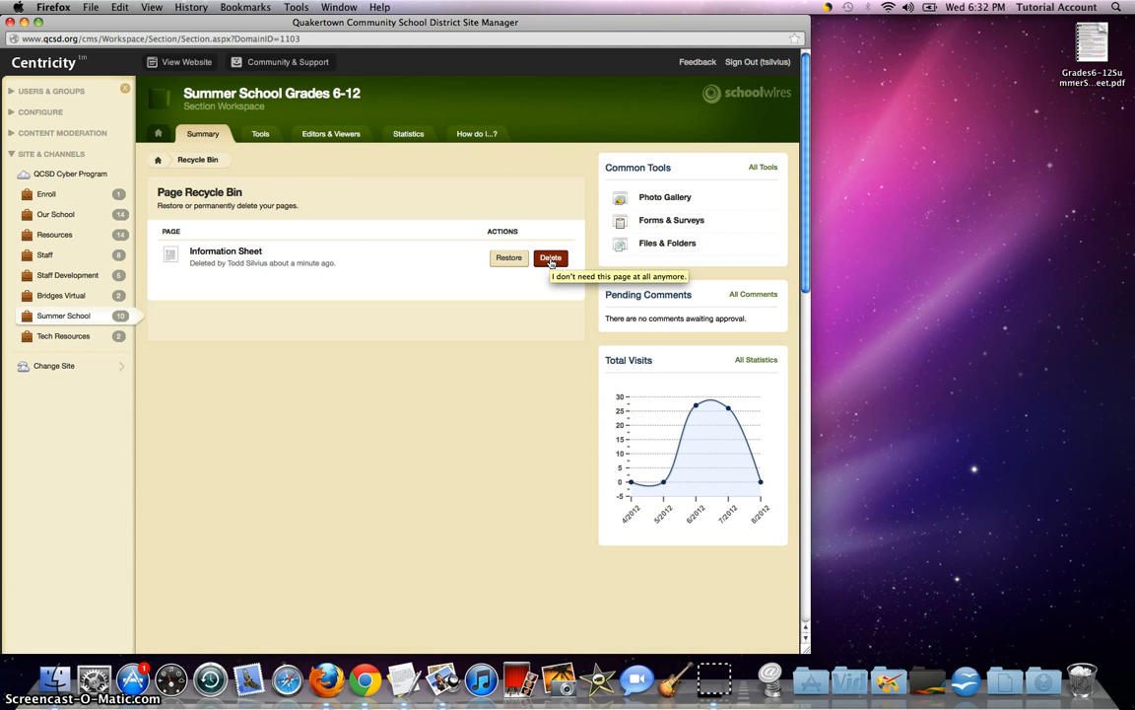
{"action": "left_click", "coordinate": [551, 258]}
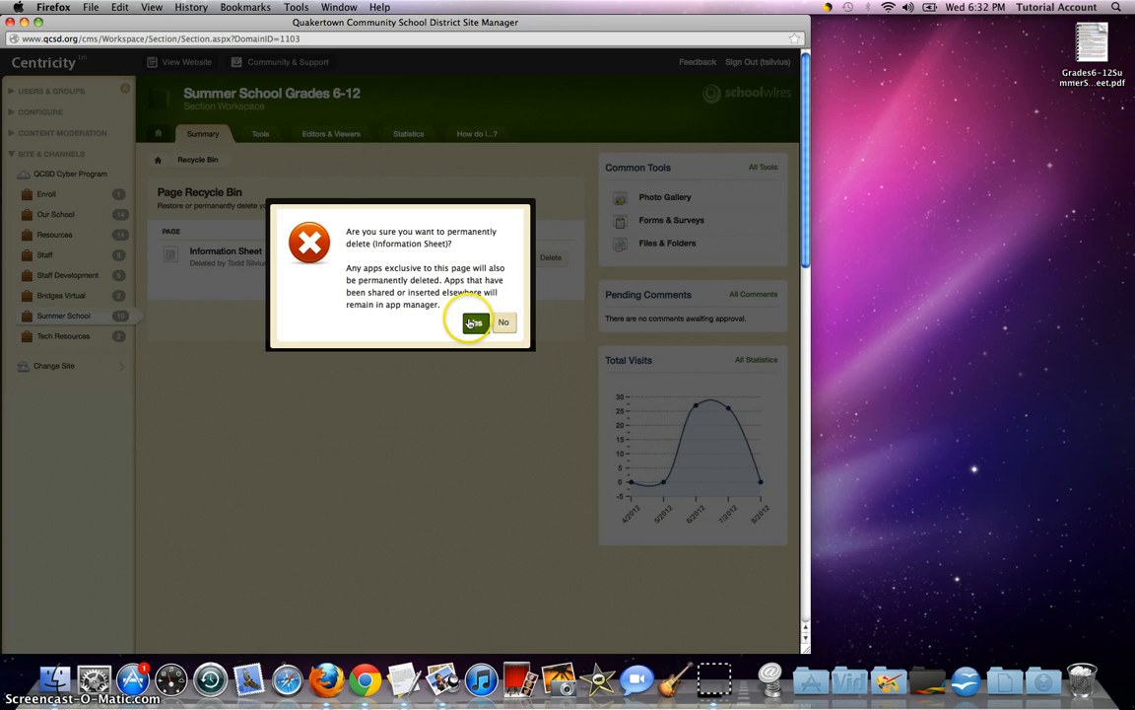
{"action": "left_click", "coordinate": [474, 321]}
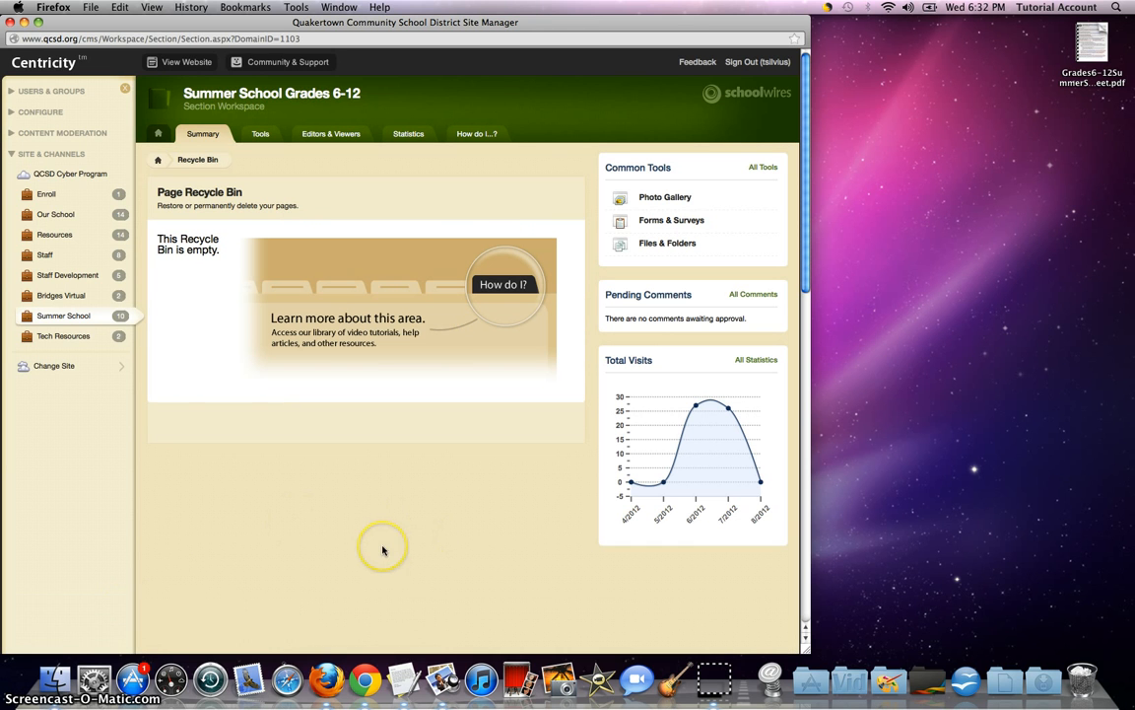
{"action": "left_click", "coordinate": [158, 159]}
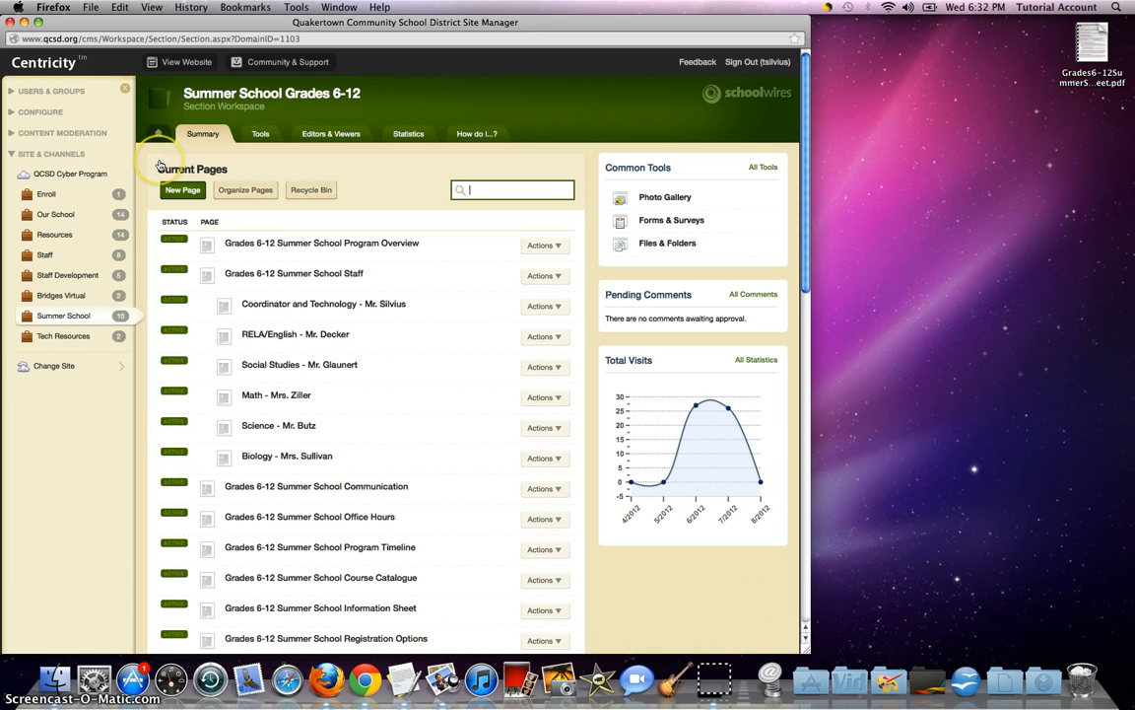
{"action": "scroll", "coordinate": [363, 198], "scroll_direction": "down", "scroll_amount": 15}
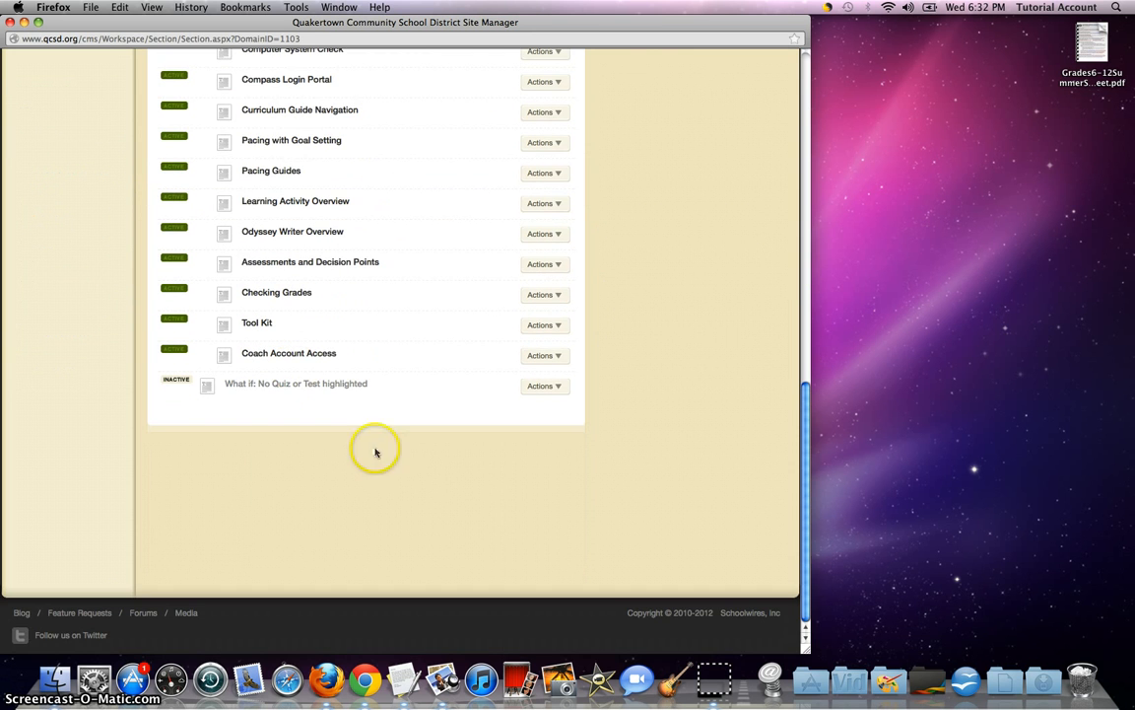
{"action": "scroll", "coordinate": [702, 355], "scroll_direction": "up", "scroll_amount": 15}
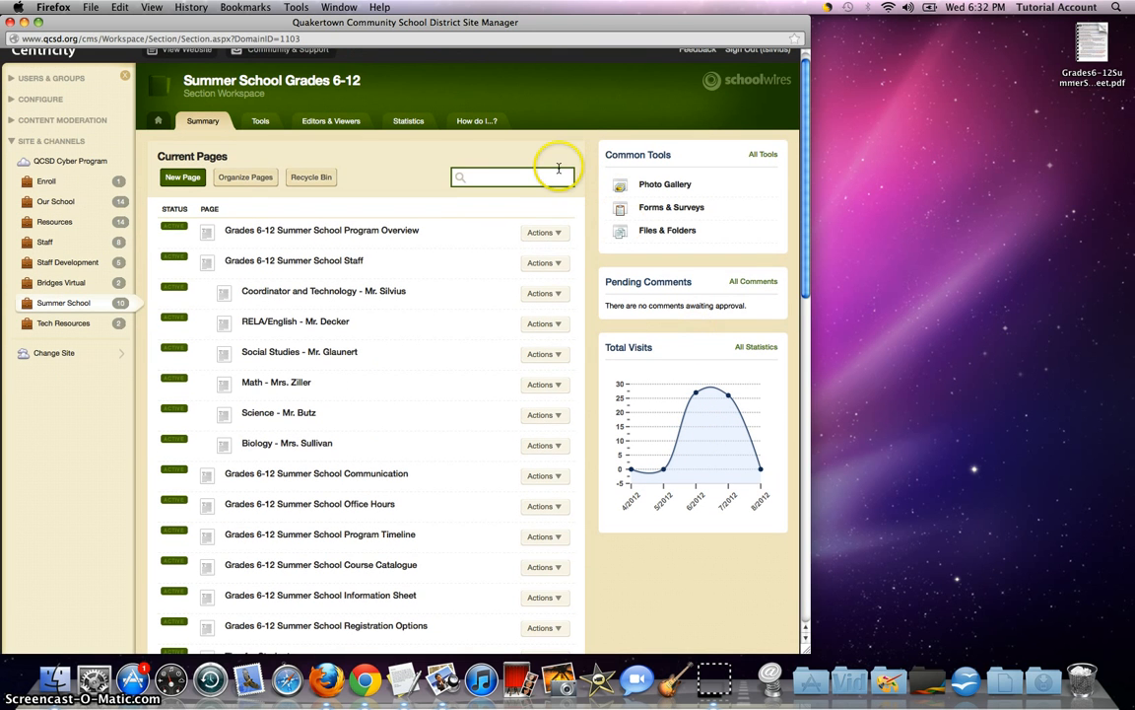